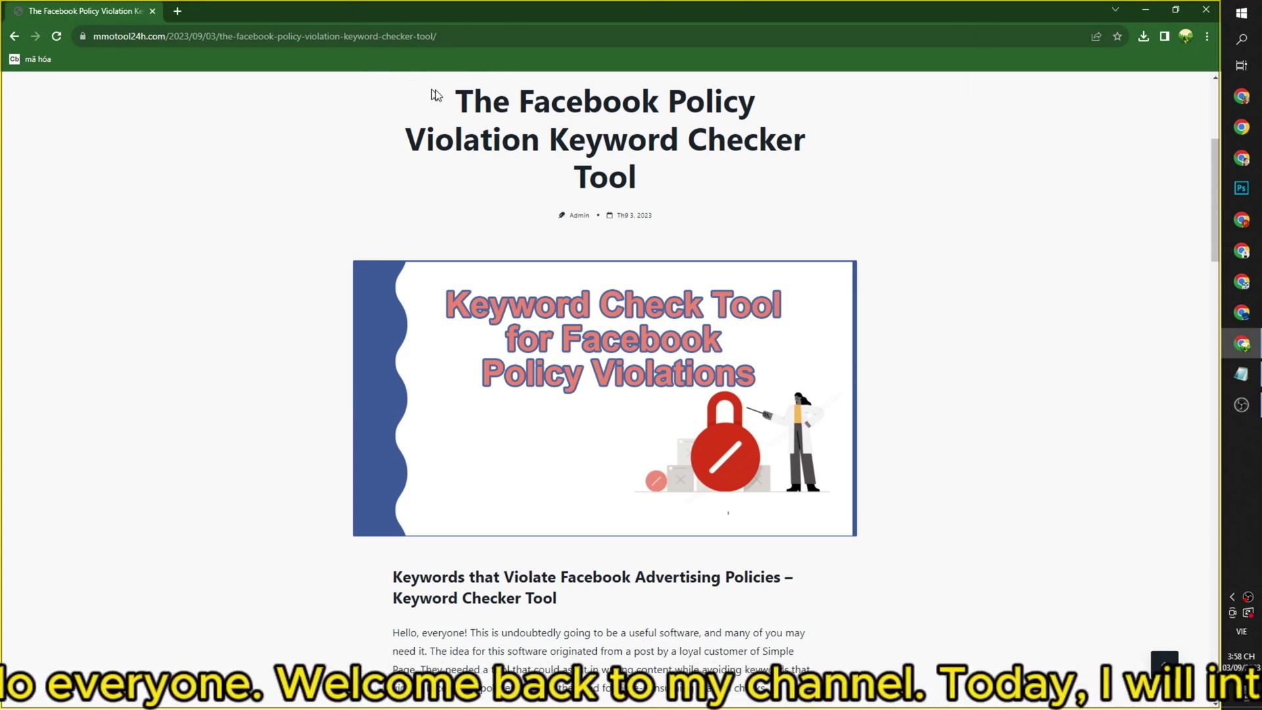
Highlight the Facebook Policy Violation Keyword Checker article title, then scroll down the page.
{"action": "left_click_drag", "start_coordinate": [435, 95], "coordinate": [810, 168]}
{"action": "left_click", "coordinate": [647, 112]}
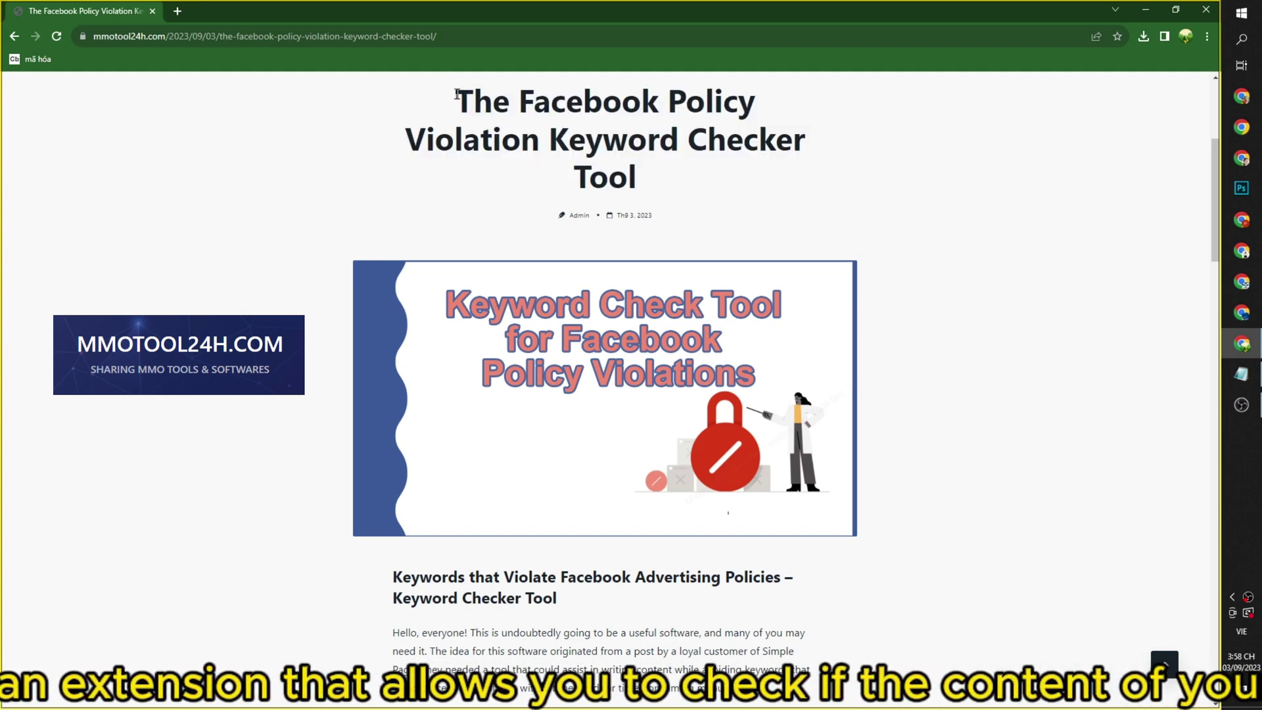
{"action": "left_click_drag", "start_coordinate": [458, 94], "coordinate": [802, 181]}
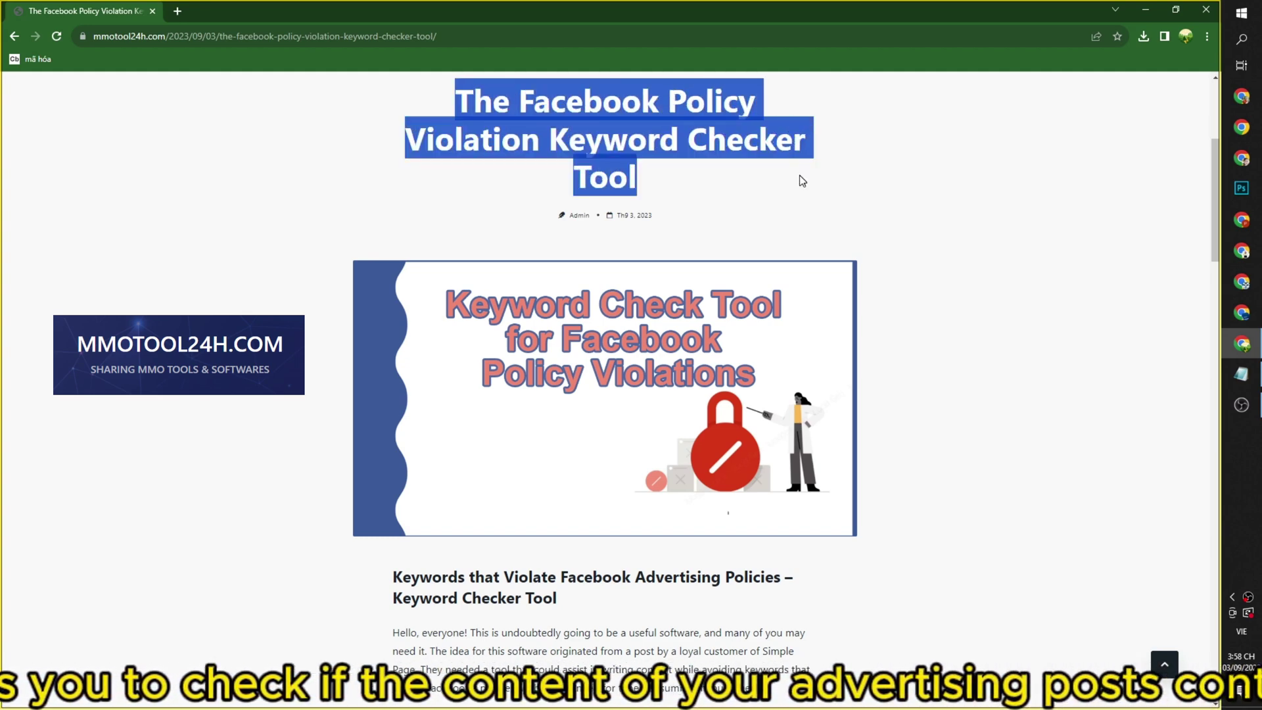
{"action": "left_click", "coordinate": [749, 253]}
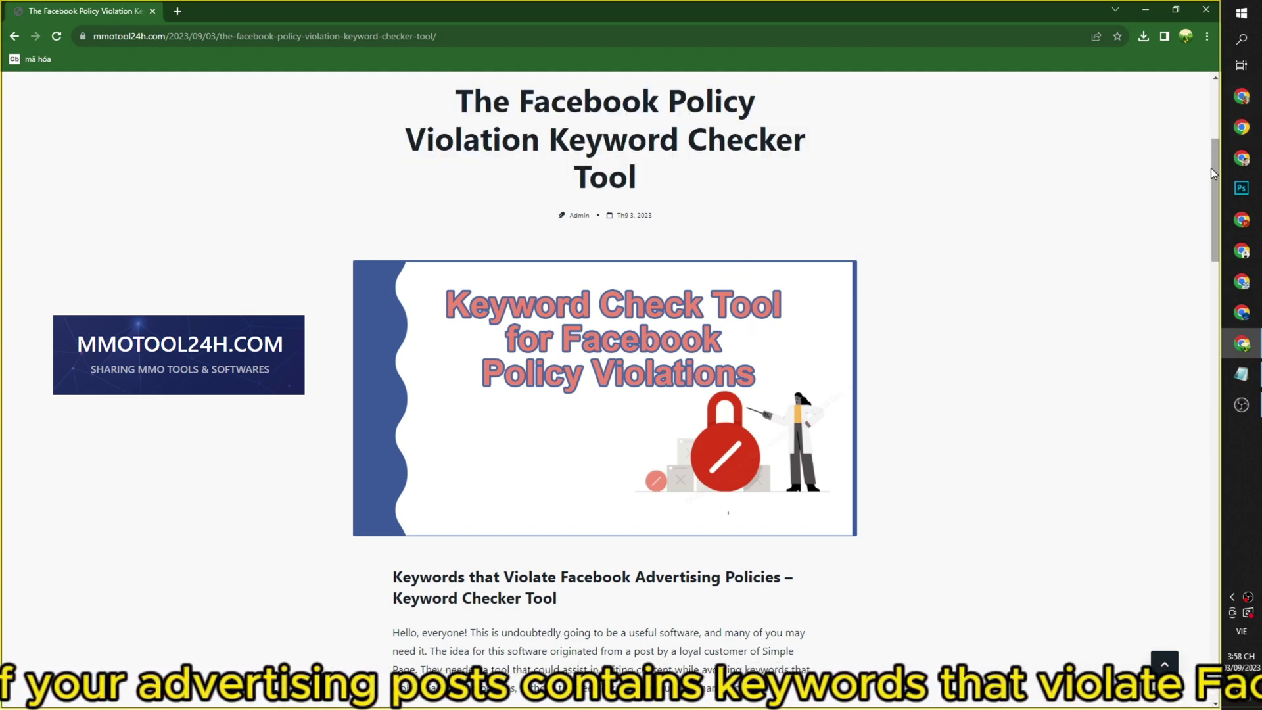
{"action": "left_click_drag", "start_coordinate": [1211, 168], "coordinate": [1209, 242]}
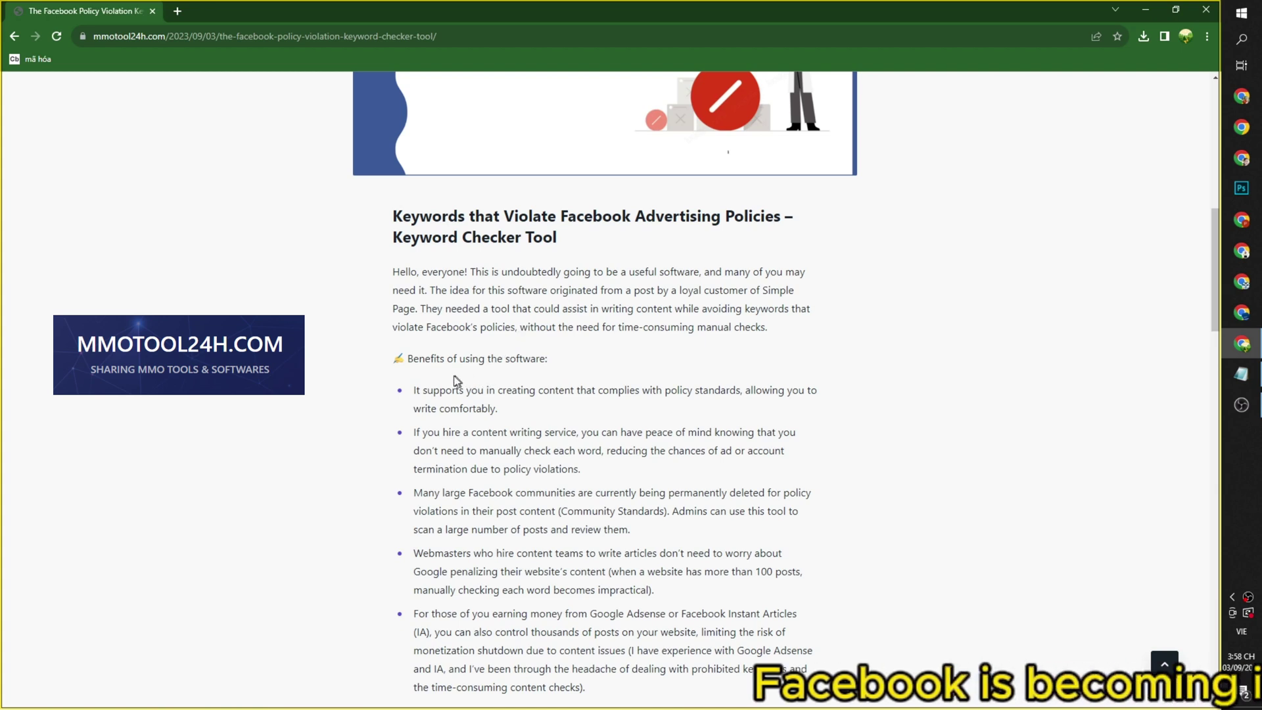
Highlight the Benefits of using the software section and continue to the INSTRUCTIONS FOR USE heading.
{"action": "left_click_drag", "start_coordinate": [470, 358], "coordinate": [569, 370]}
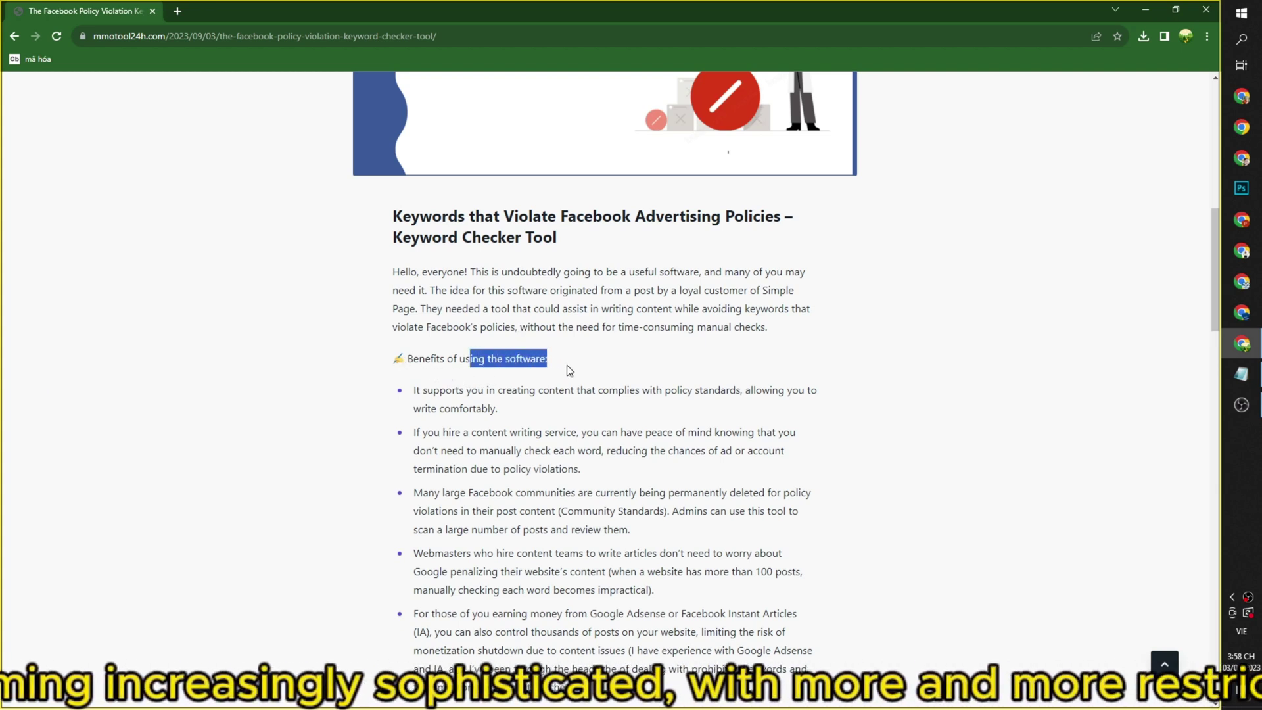
{"action": "left_click_drag", "start_coordinate": [410, 360], "coordinate": [564, 359]}
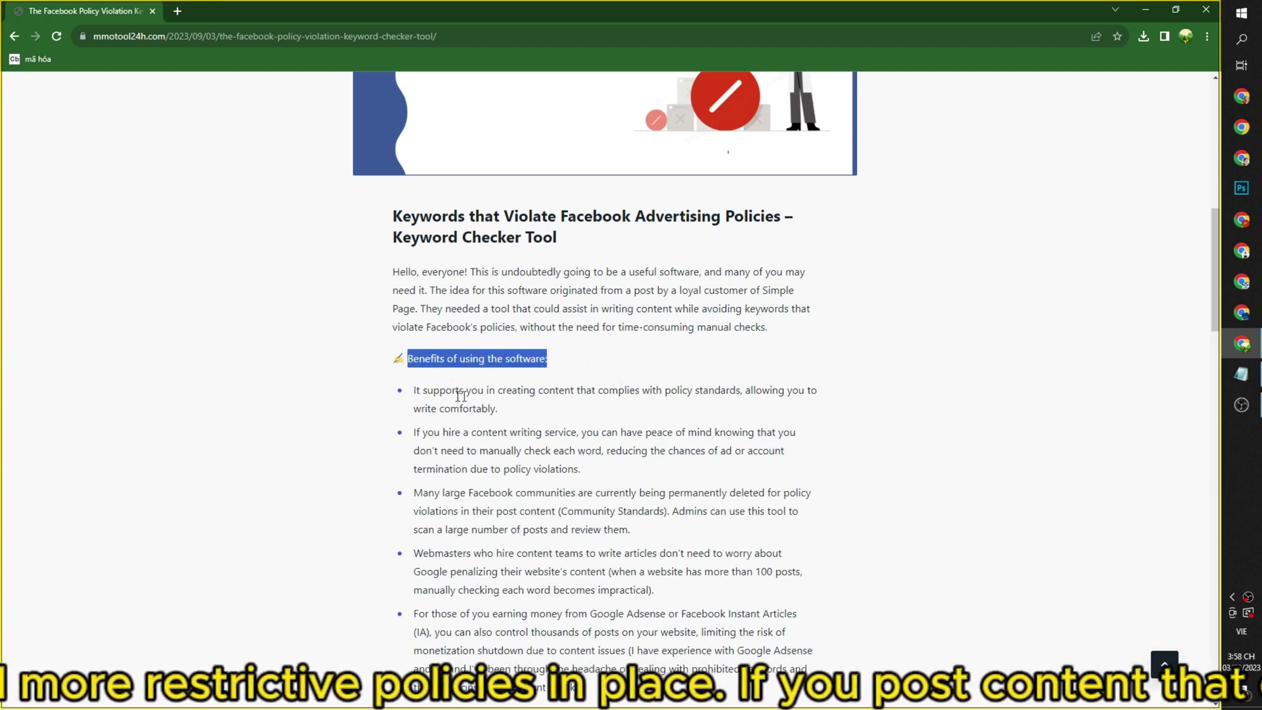
{"action": "left_click_drag", "start_coordinate": [413, 390], "coordinate": [730, 658]}
{"action": "scroll", "coordinate": [735, 420], "scroll_direction": "down", "scroll_amount": 5}
{"action": "left_click", "coordinate": [768, 370]}
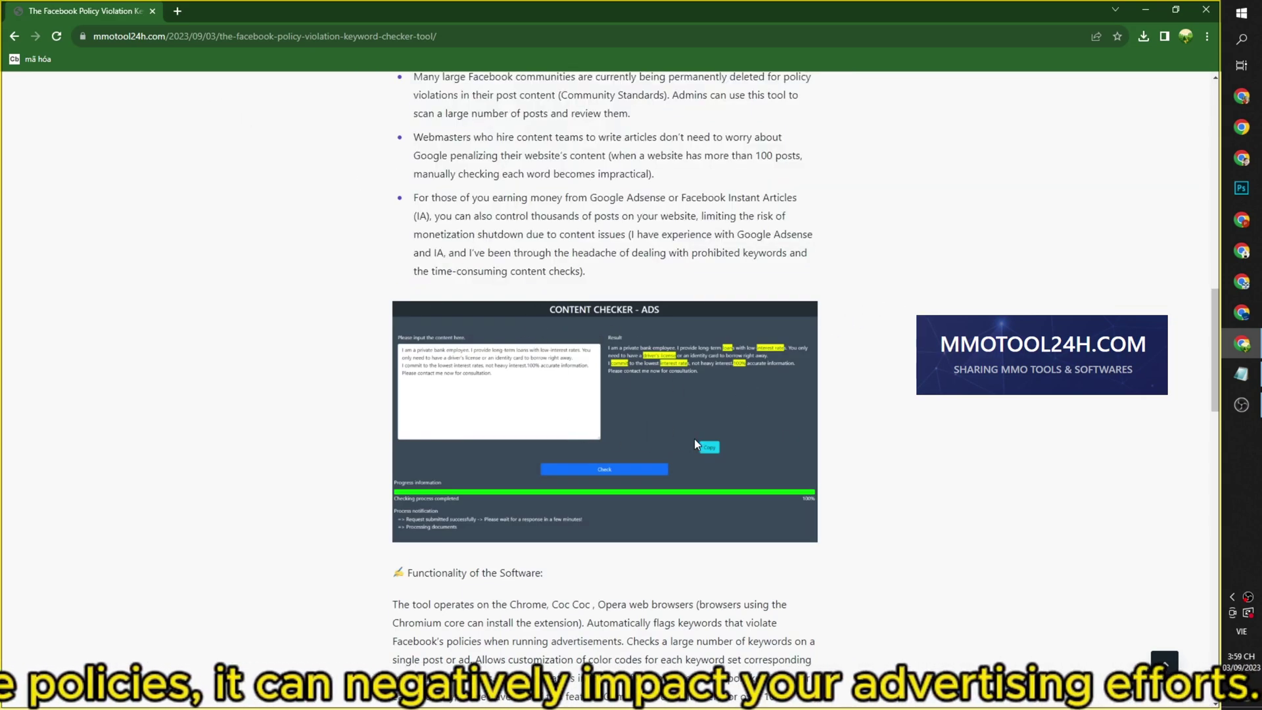
{"action": "left_click_drag", "start_coordinate": [1213, 356], "coordinate": [1213, 417]}
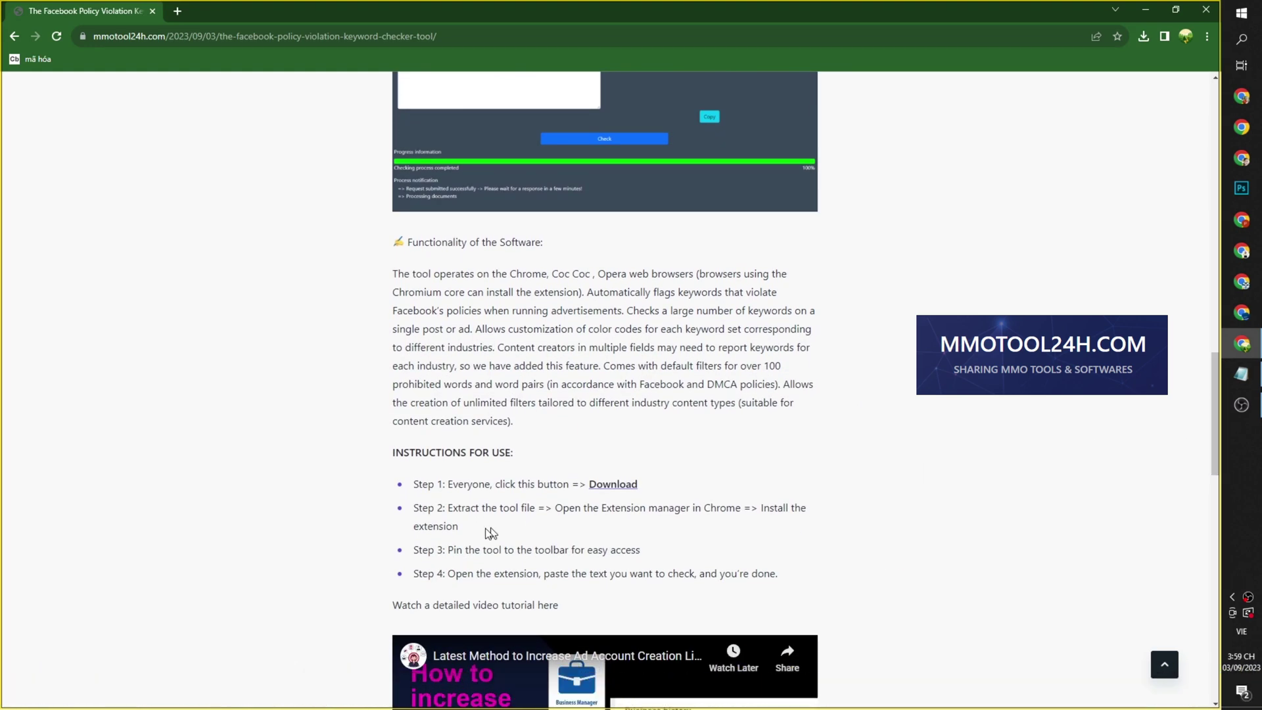
{"action": "left_click_drag", "start_coordinate": [393, 459], "coordinate": [550, 456]}
Download Content Checker - Ads.zip and show it in its folder from Chrome's downloads list.
{"action": "left_click", "coordinate": [559, 463]}
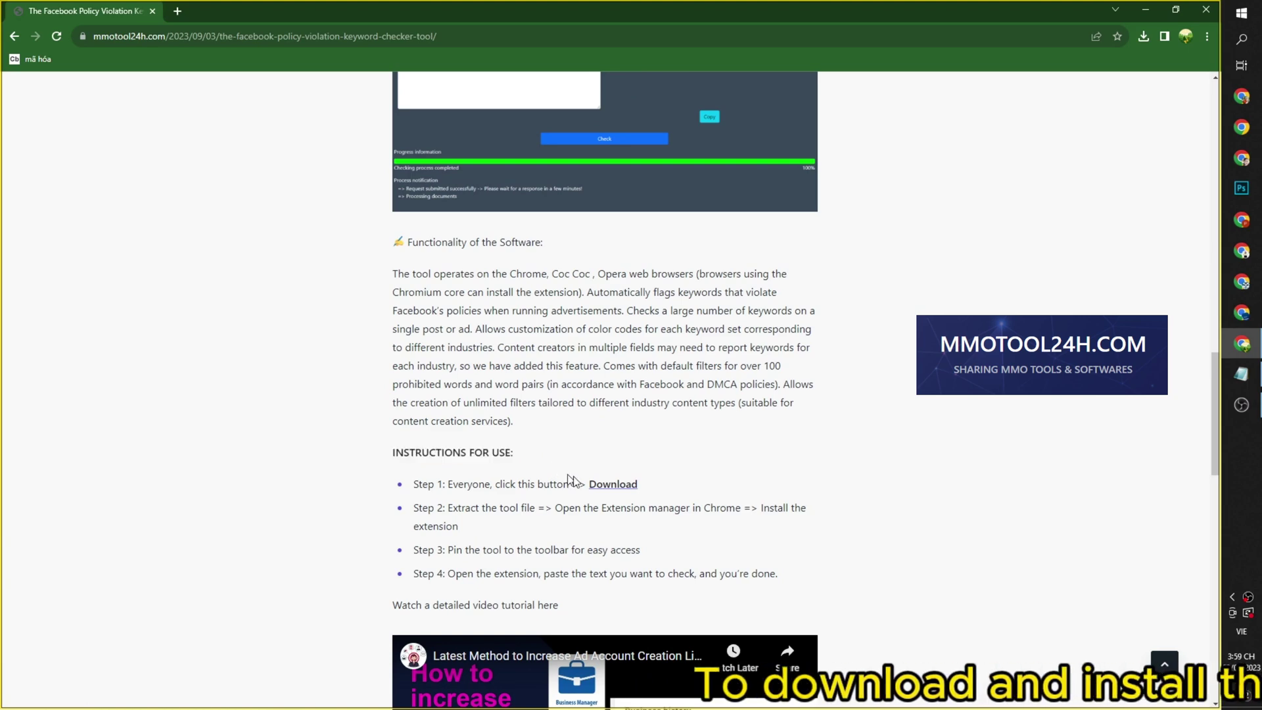
{"action": "left_click", "coordinate": [602, 485]}
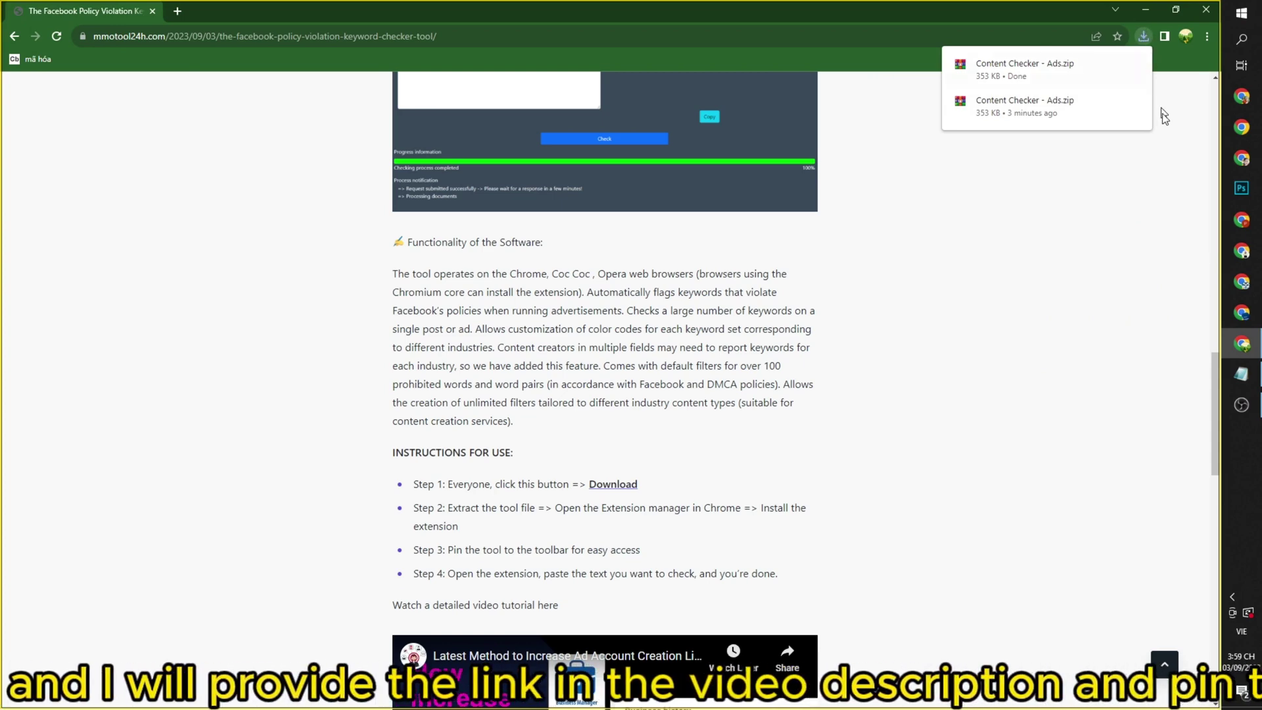
{"action": "left_click", "coordinate": [1143, 37]}
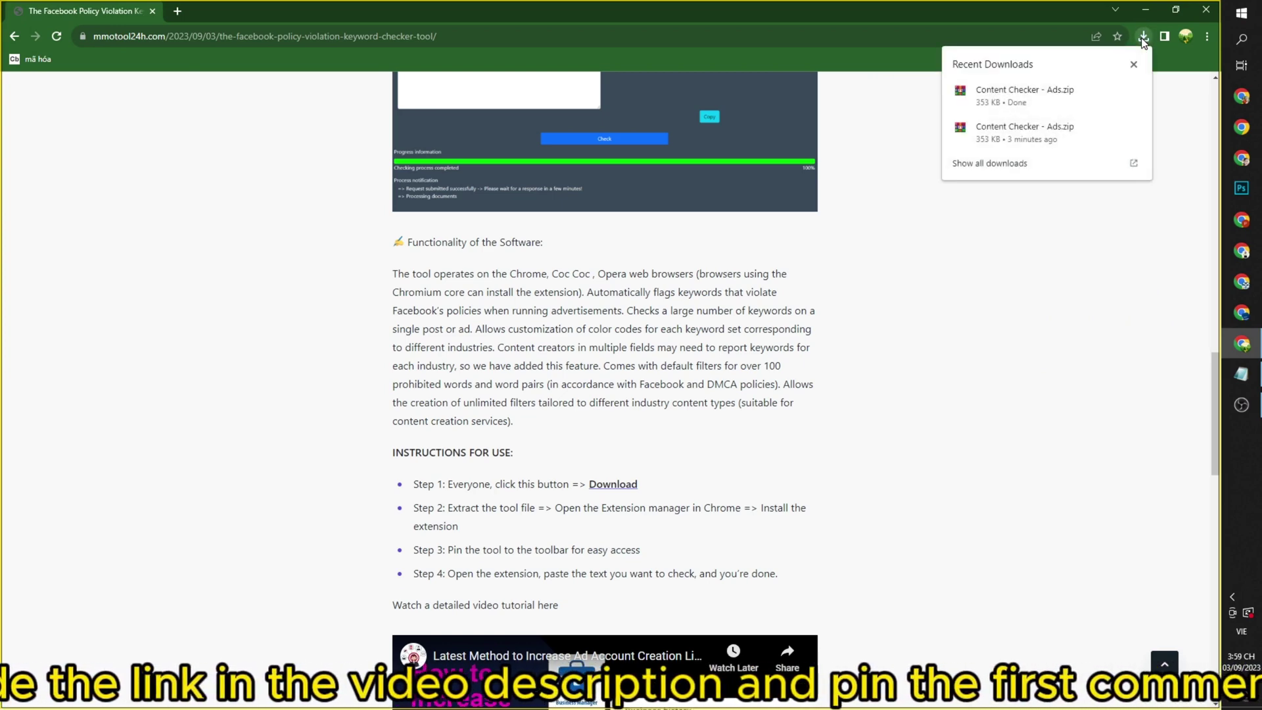
{"action": "left_click", "coordinate": [1150, 38]}
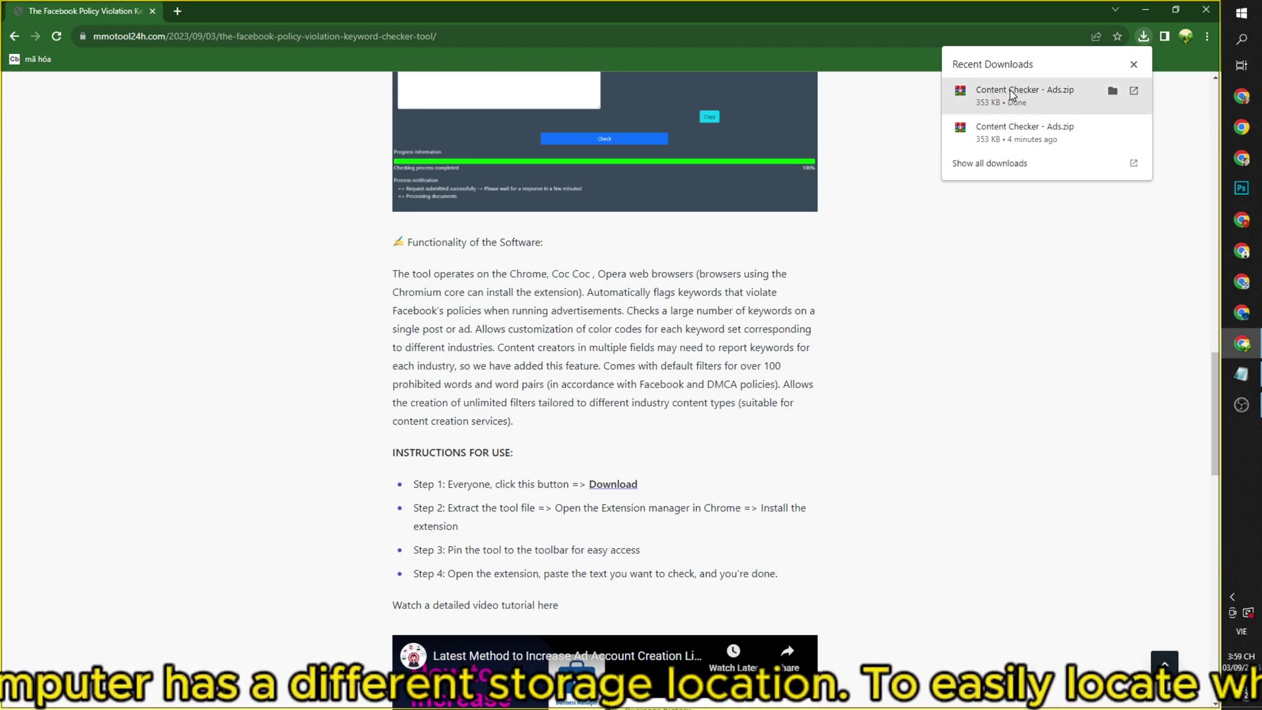
{"action": "left_click", "coordinate": [1113, 90]}
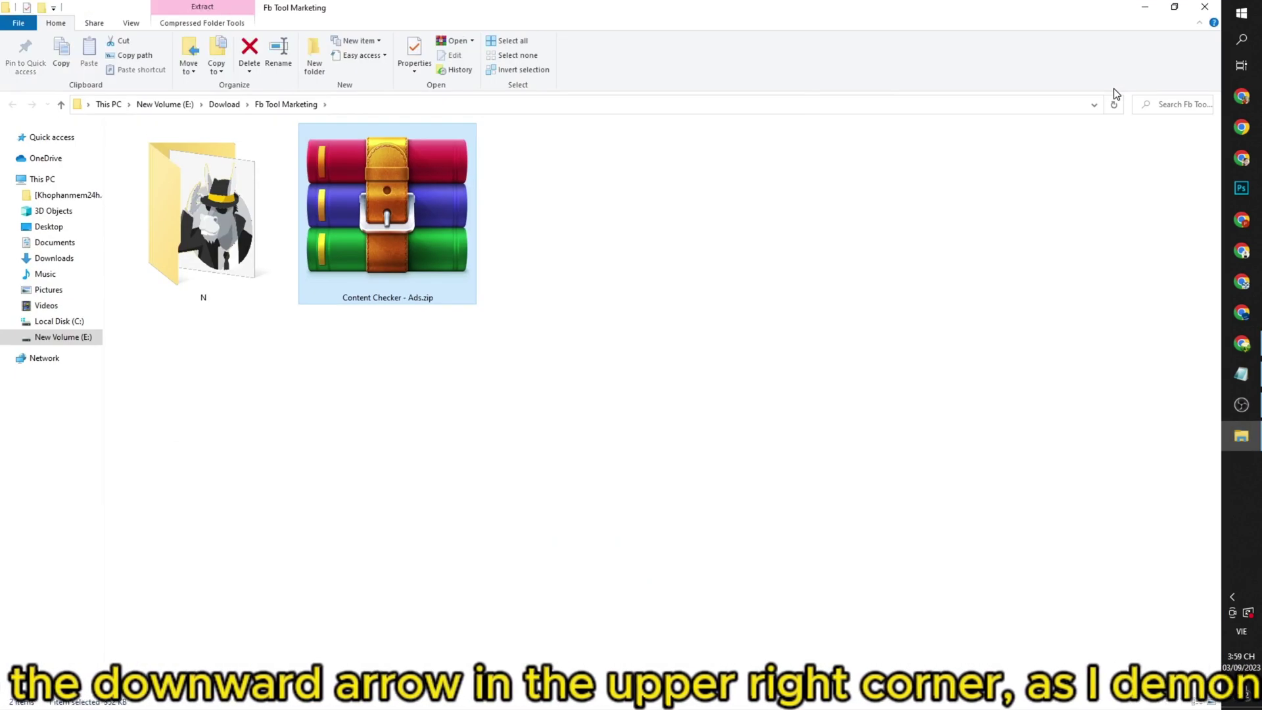
Restore File Explorer to a smaller window, moved higher and made taller.
{"action": "left_click", "coordinate": [1175, 7]}
{"action": "left_click_drag", "start_coordinate": [847, 290], "coordinate": [879, 177]}
{"action": "left_click_drag", "start_coordinate": [820, 491], "coordinate": [820, 672]}
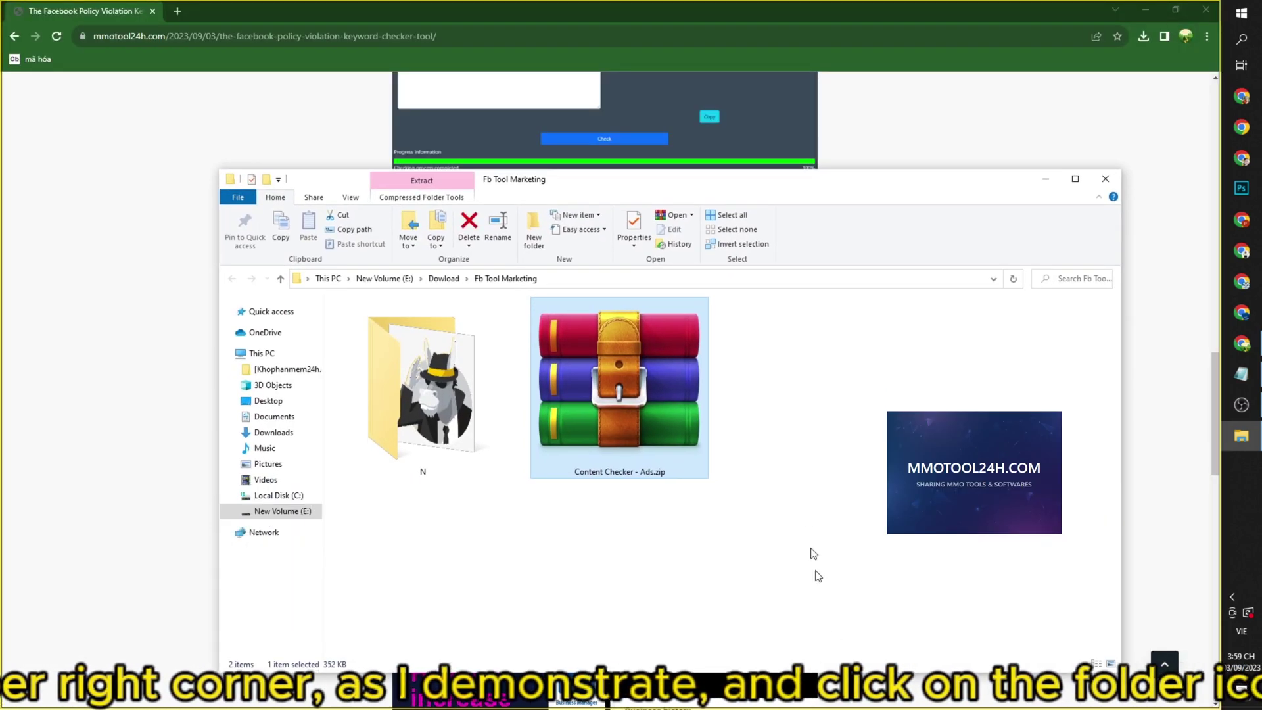
Extract Content Checker - Ads.zip here, select the new folder, and minimize Explorer.
{"action": "right_click", "coordinate": [622, 361]}
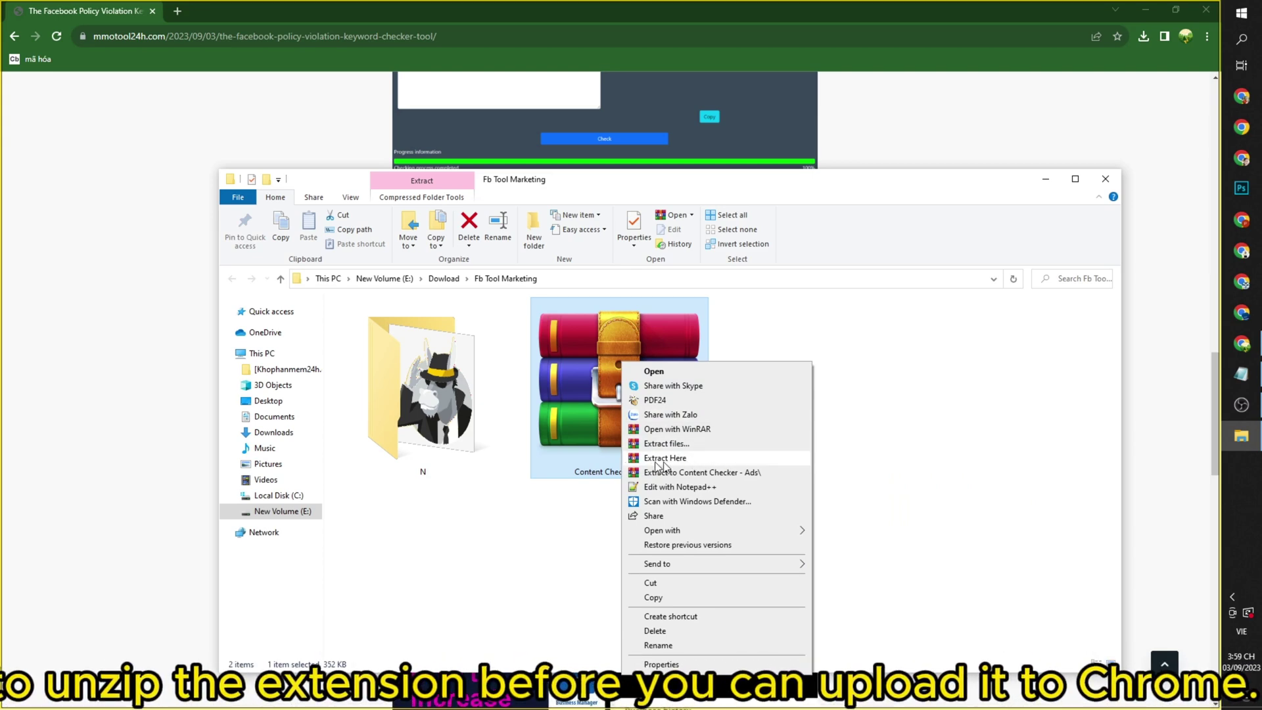
{"action": "left_click", "coordinate": [701, 459]}
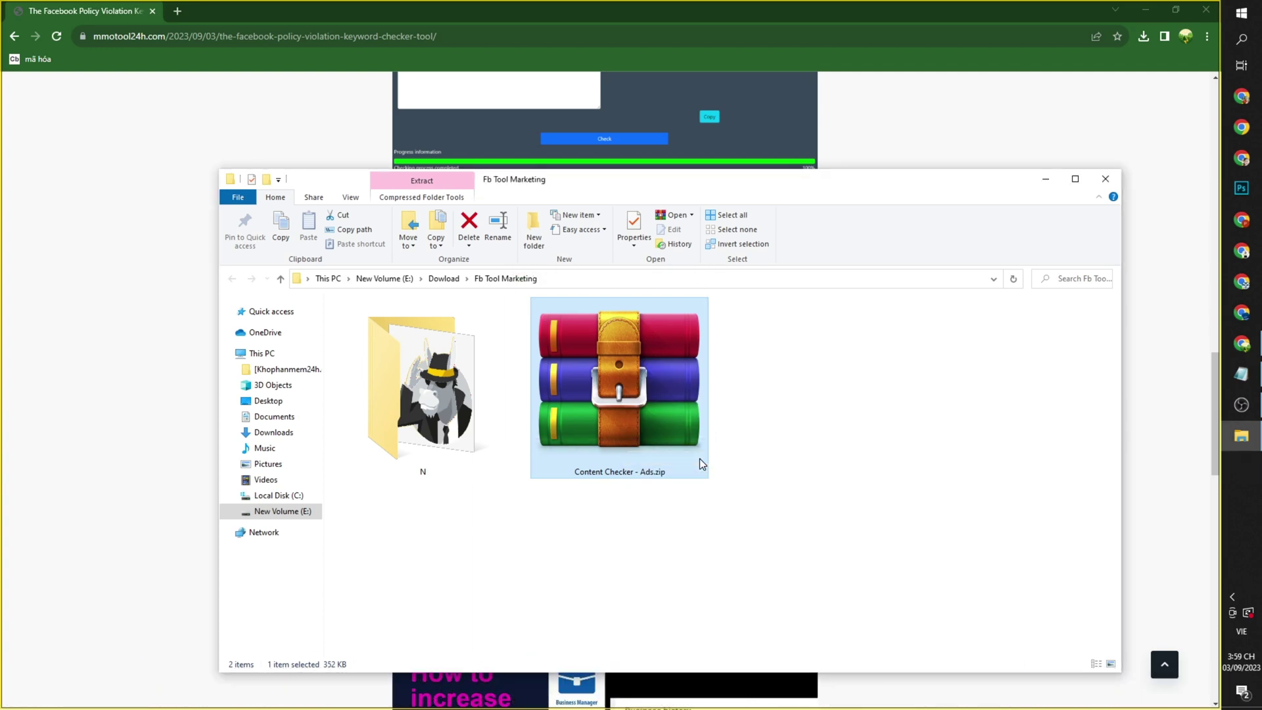
{"action": "left_click", "coordinate": [446, 473]}
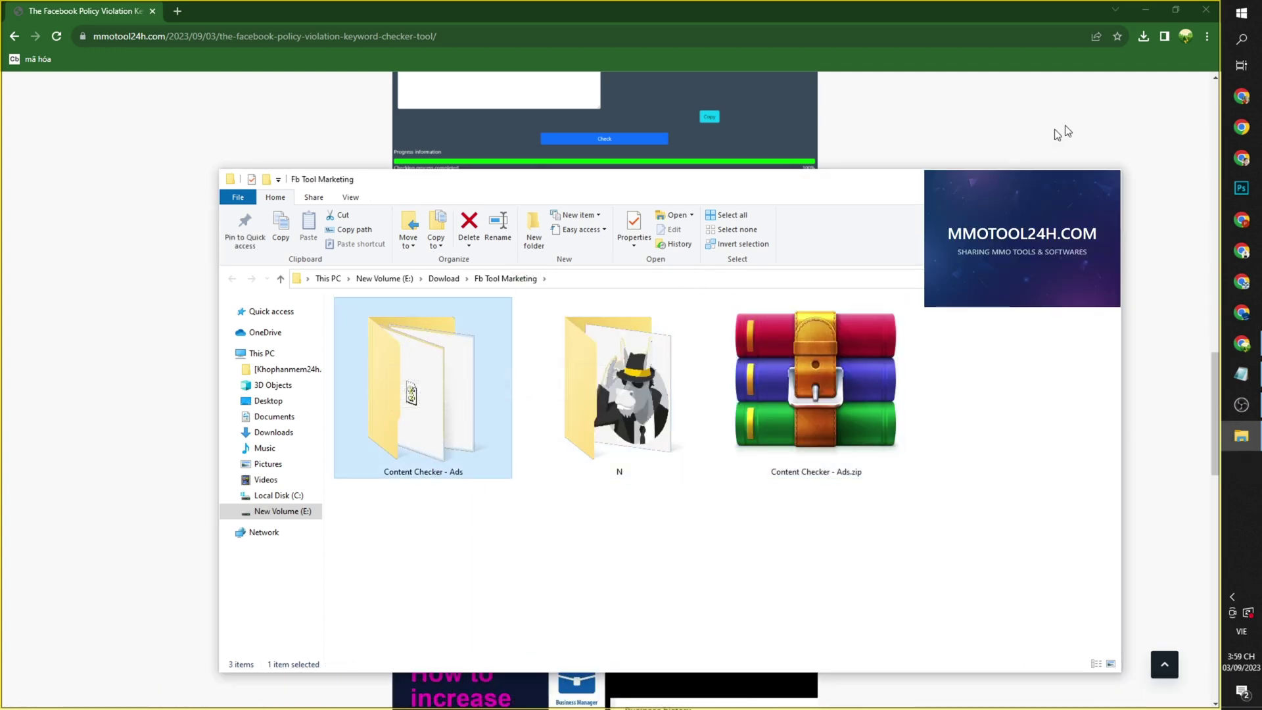
{"action": "left_click", "coordinate": [1055, 176]}
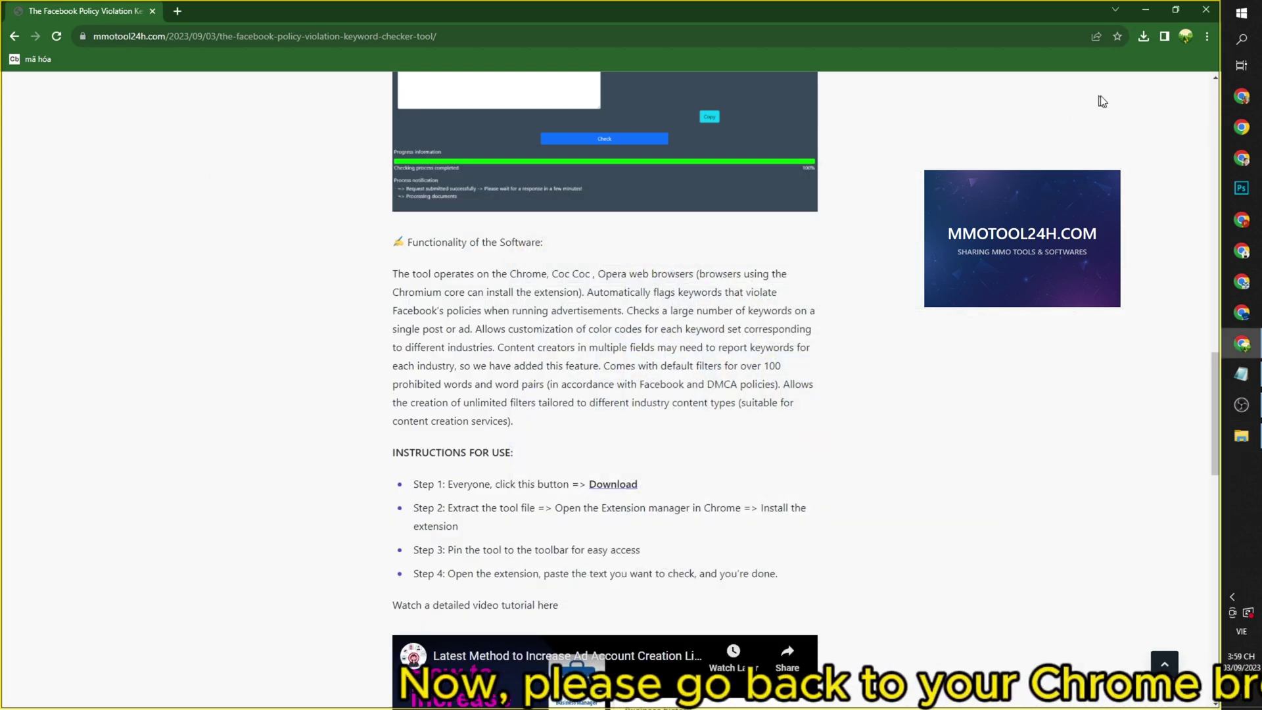
Go to Manage Extensions from Chrome's three-dots menu to reach chrome://extensions.
{"action": "left_click", "coordinate": [1207, 37]}
{"action": "left_click", "coordinate": [1206, 37]}
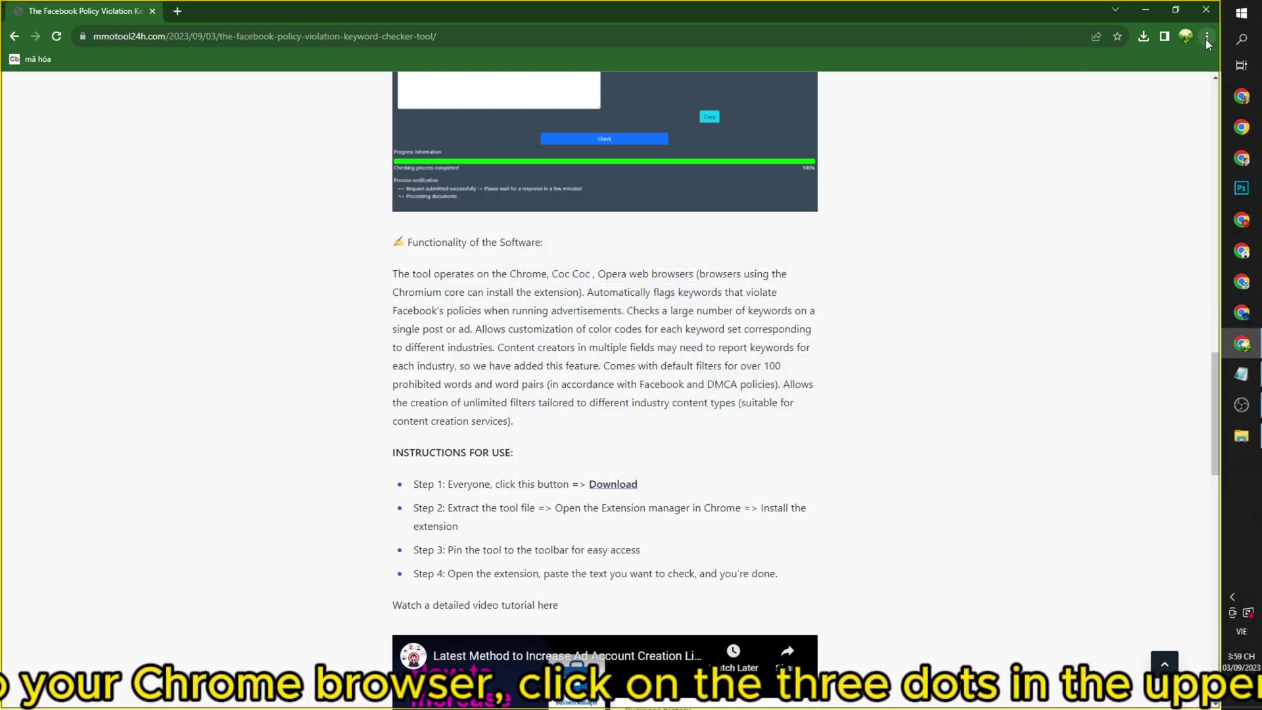
{"action": "left_click", "coordinate": [1206, 37]}
{"action": "left_click", "coordinate": [913, 299]}
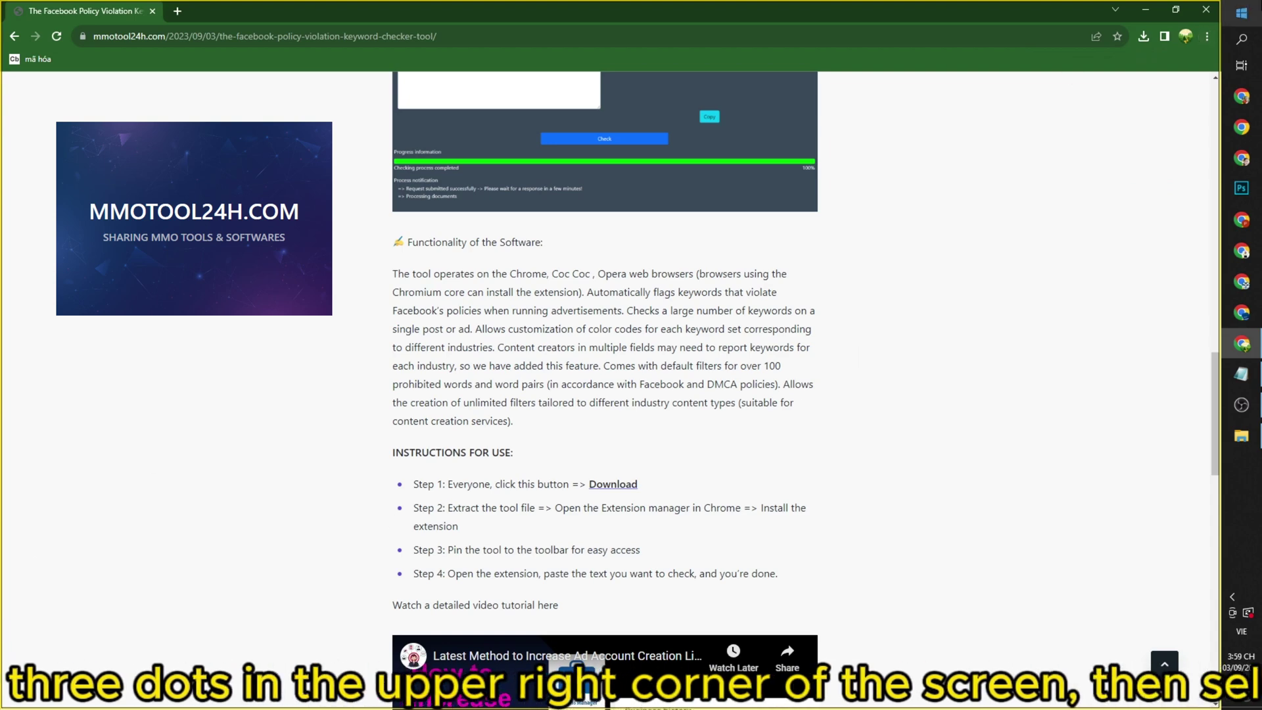
{"action": "left_click", "coordinate": [1206, 37]}
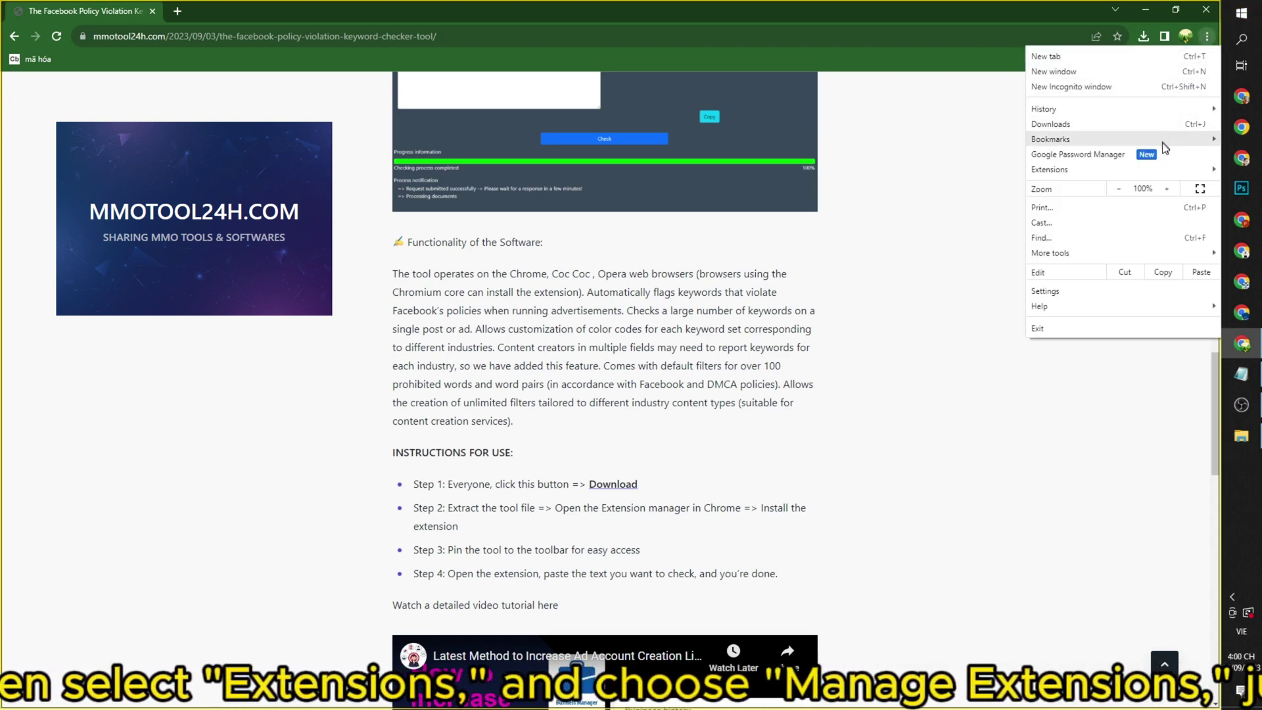
{"action": "mouse_move", "coordinate": [1086, 174]}
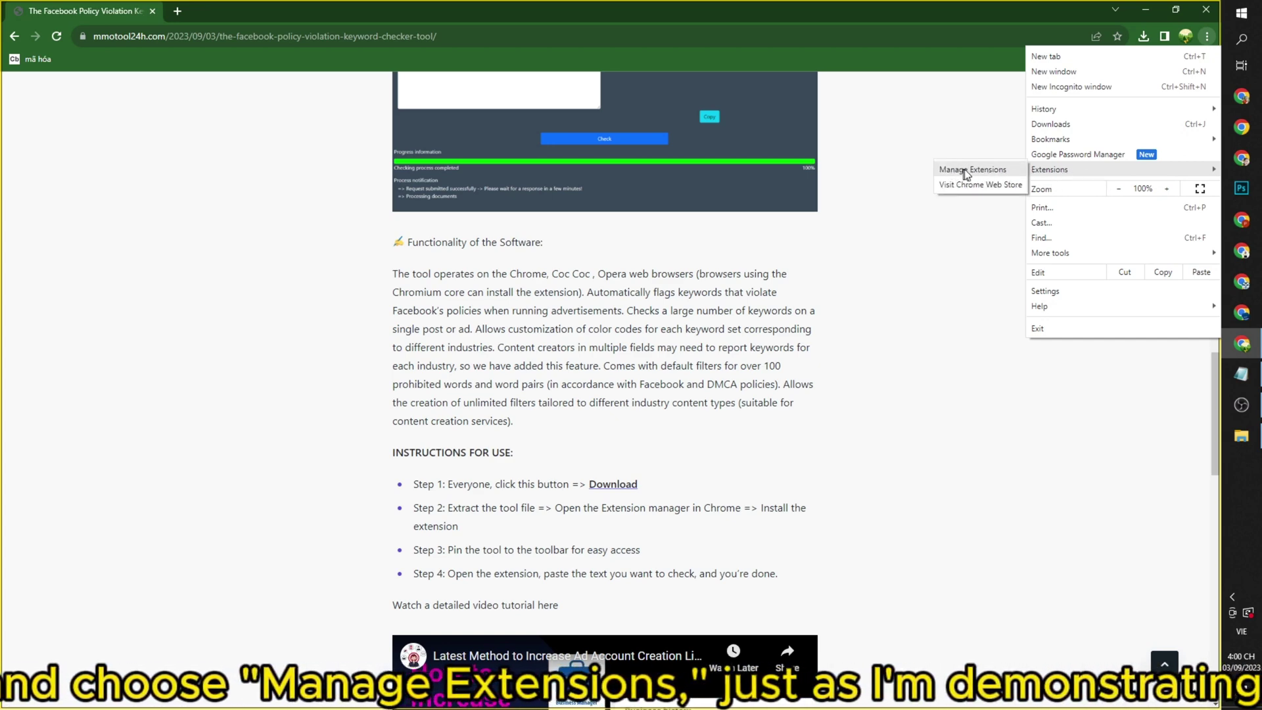
{"action": "left_click", "coordinate": [973, 170]}
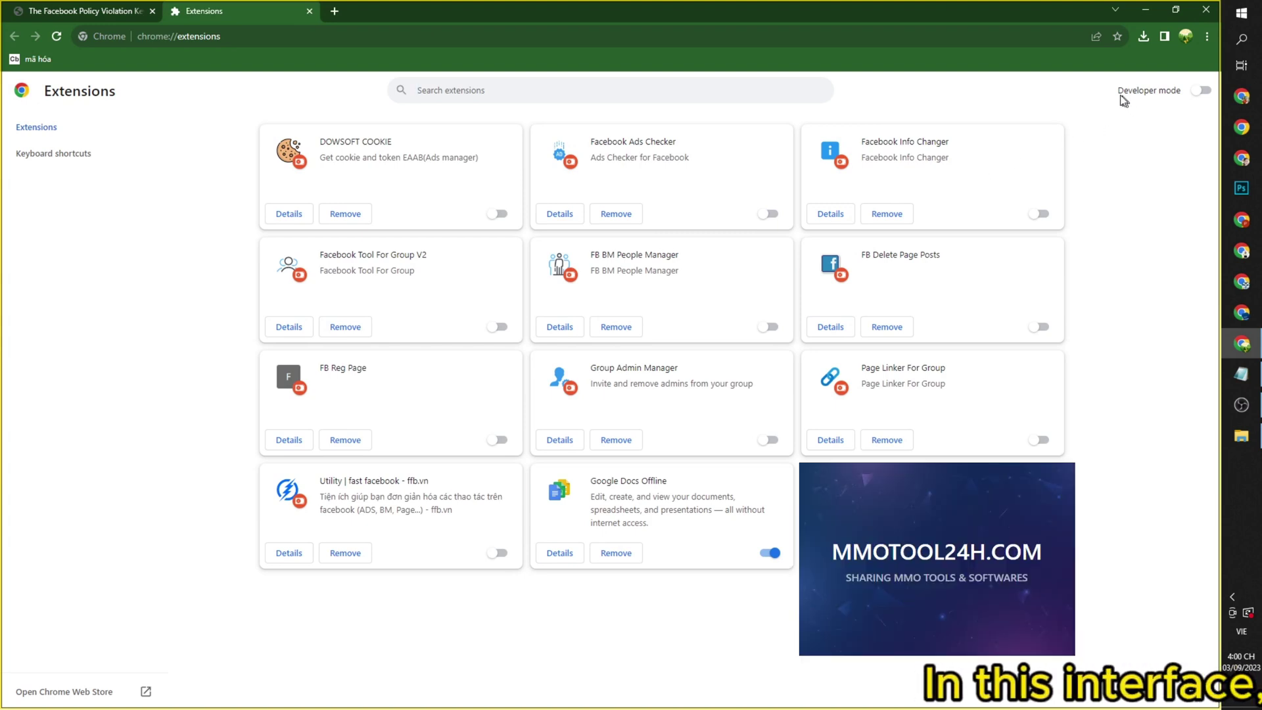
Turn on Developer mode at chrome://extensions and bring back the Fb Tool Marketing folder.
{"action": "left_click_drag", "start_coordinate": [1118, 93], "coordinate": [1180, 92]}
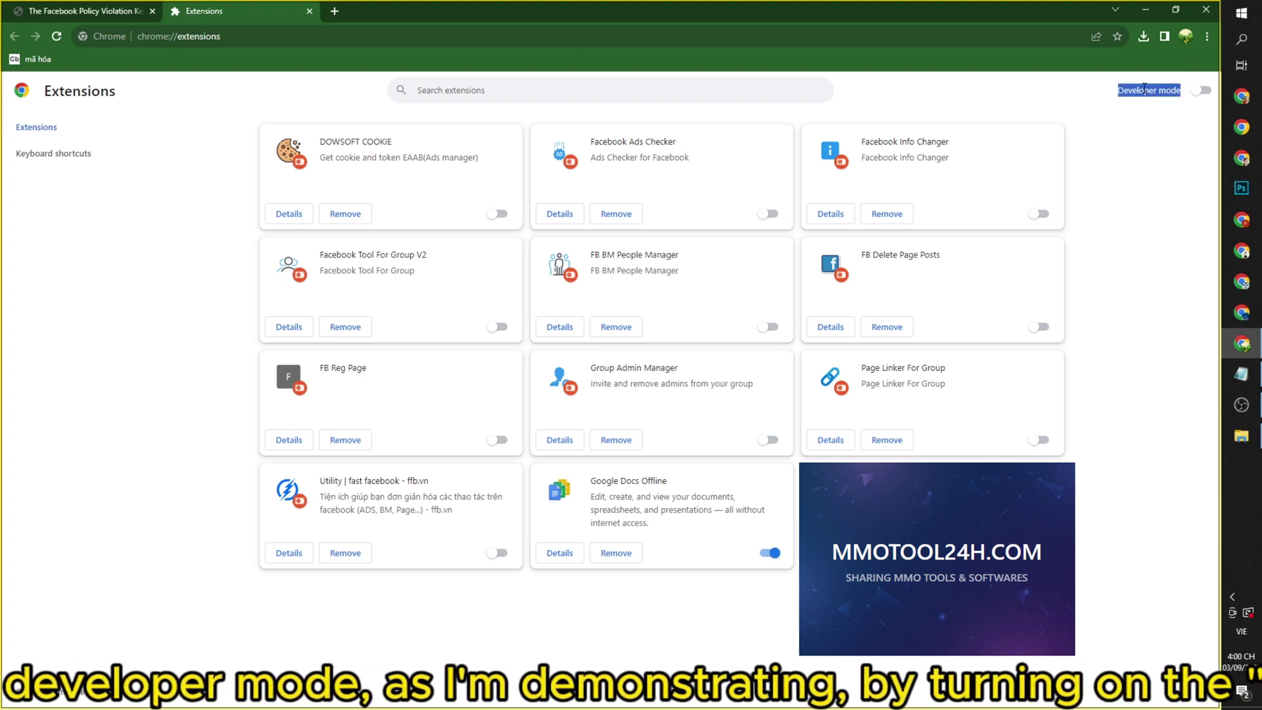
{"action": "left_click", "coordinate": [1170, 90]}
{"action": "triple_click", "coordinate": [1170, 90]}
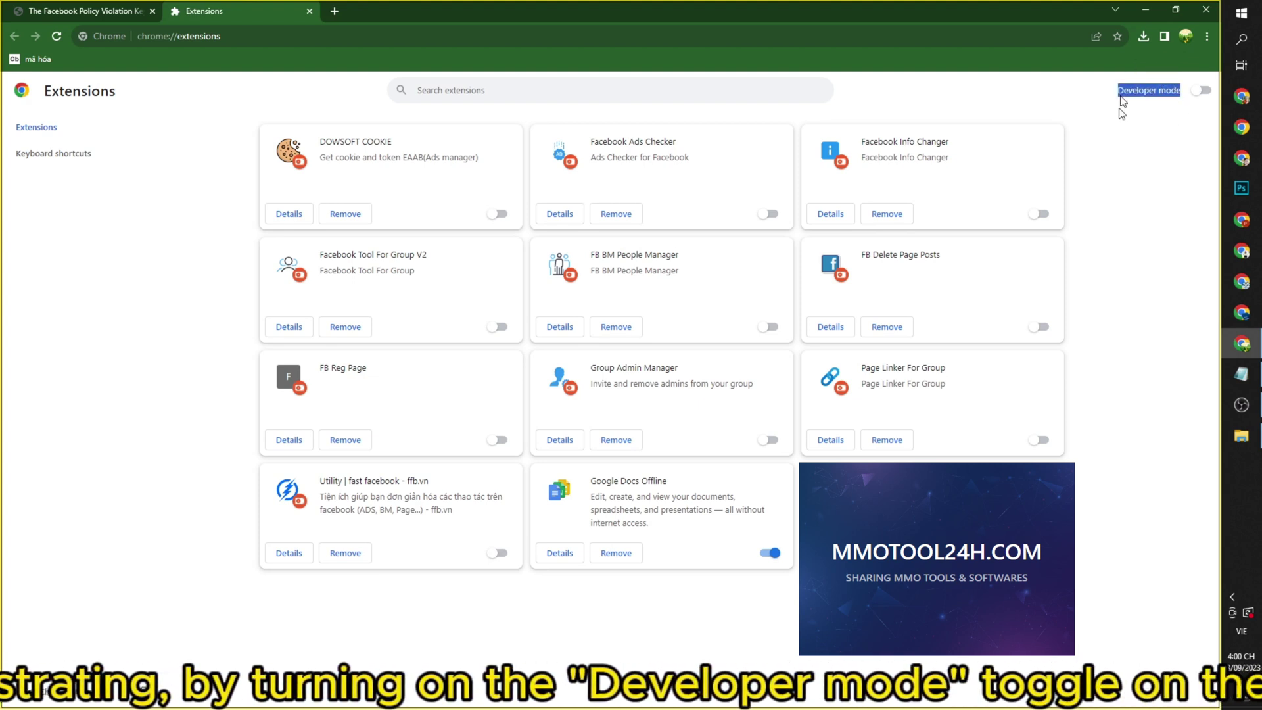
{"action": "left_click", "coordinate": [1144, 90]}
{"action": "left_click_drag", "start_coordinate": [1121, 90], "coordinate": [1184, 90]}
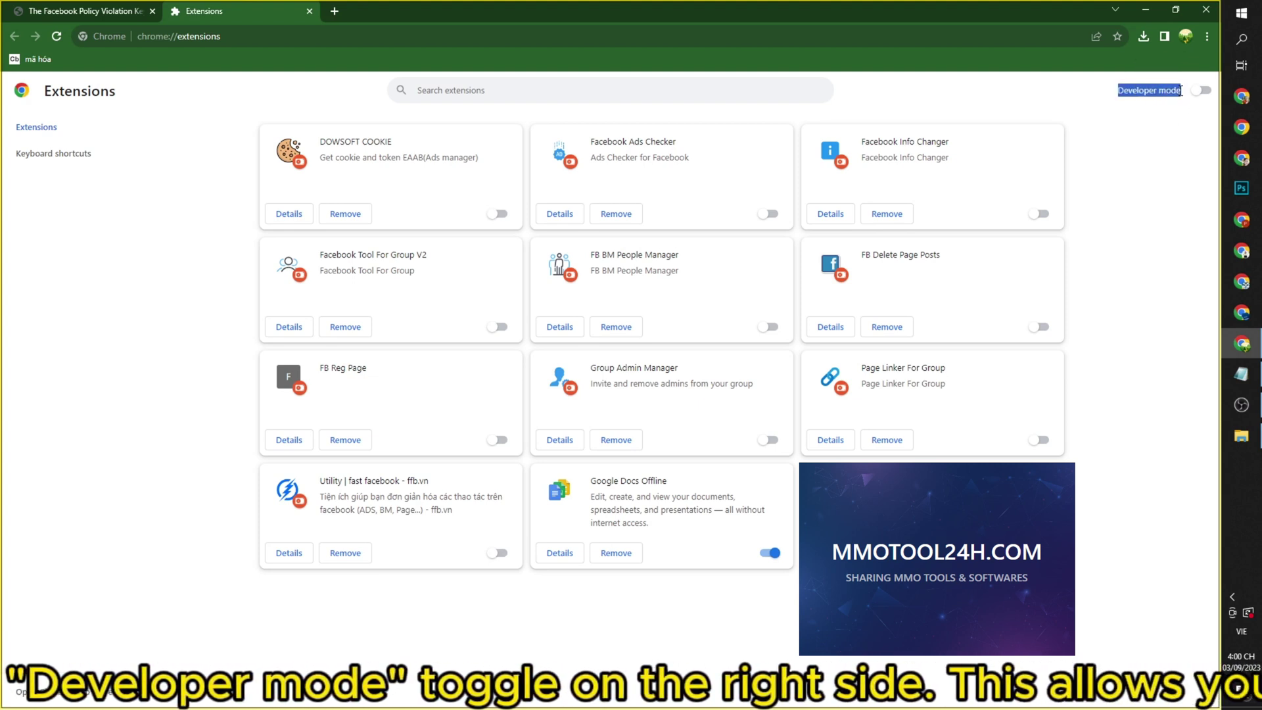
{"action": "left_click", "coordinate": [1203, 111]}
{"action": "left_click", "coordinate": [1200, 90]}
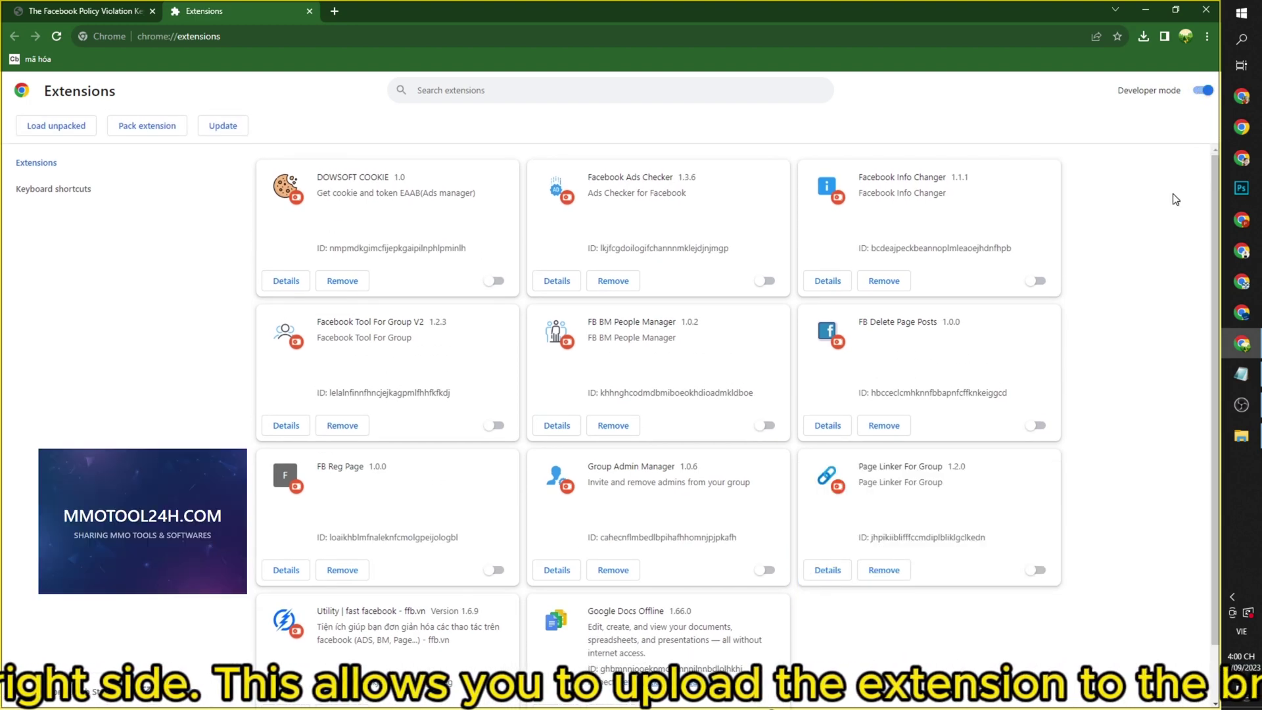
{"action": "left_click", "coordinate": [1241, 436]}
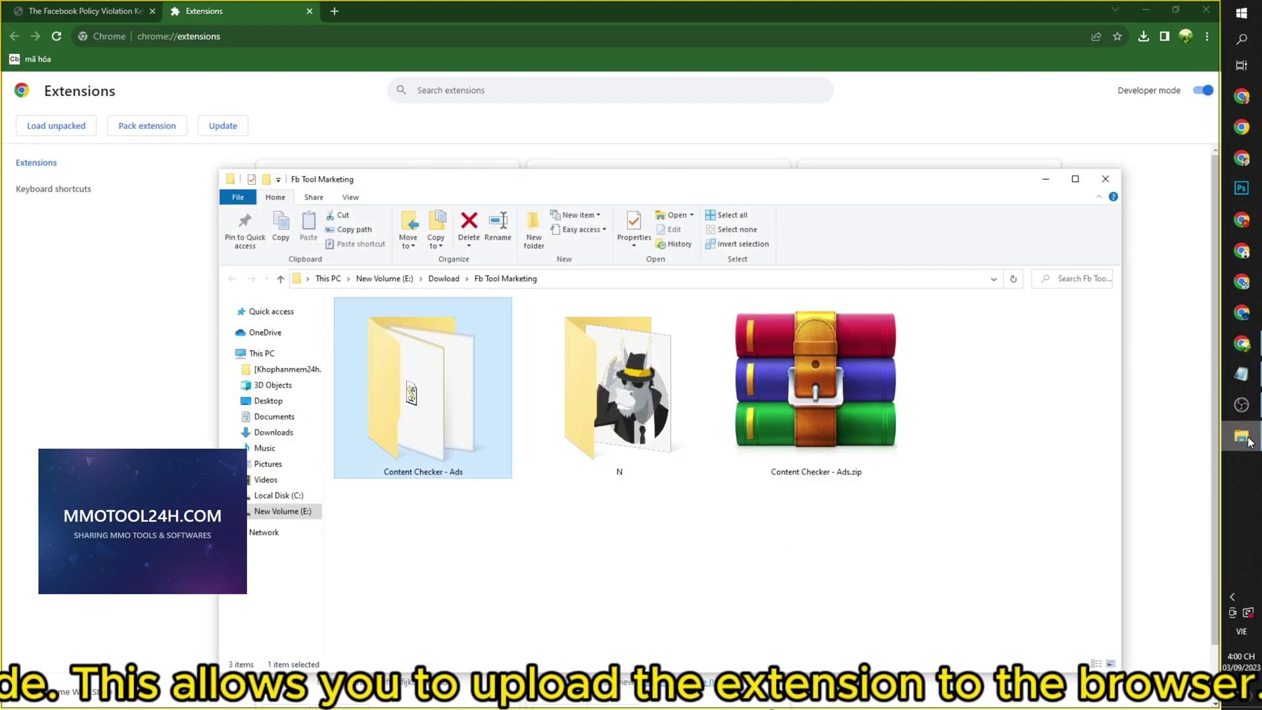
Arrange the Fb Tool Marketing window and drop the Content Checker - Ads folder onto the Extensions page.
{"action": "left_click_drag", "start_coordinate": [792, 198], "coordinate": [761, 245]}
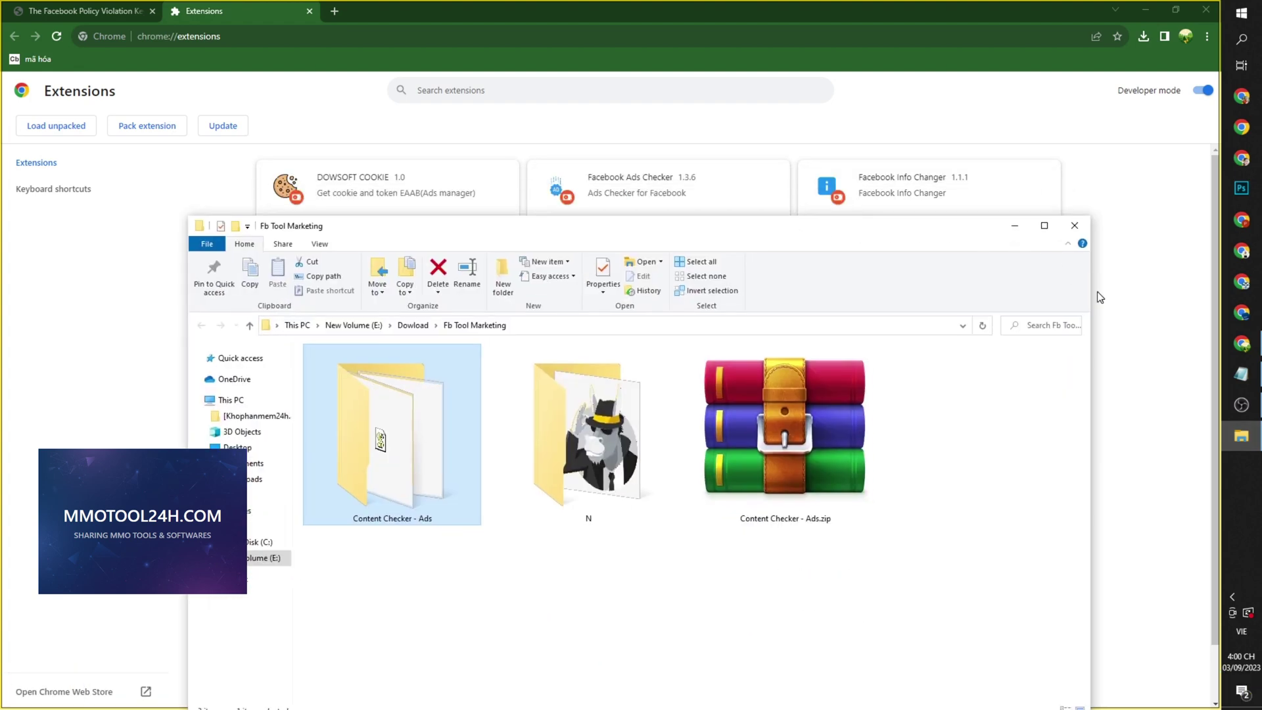
{"action": "left_click_drag", "start_coordinate": [1093, 291], "coordinate": [889, 291]}
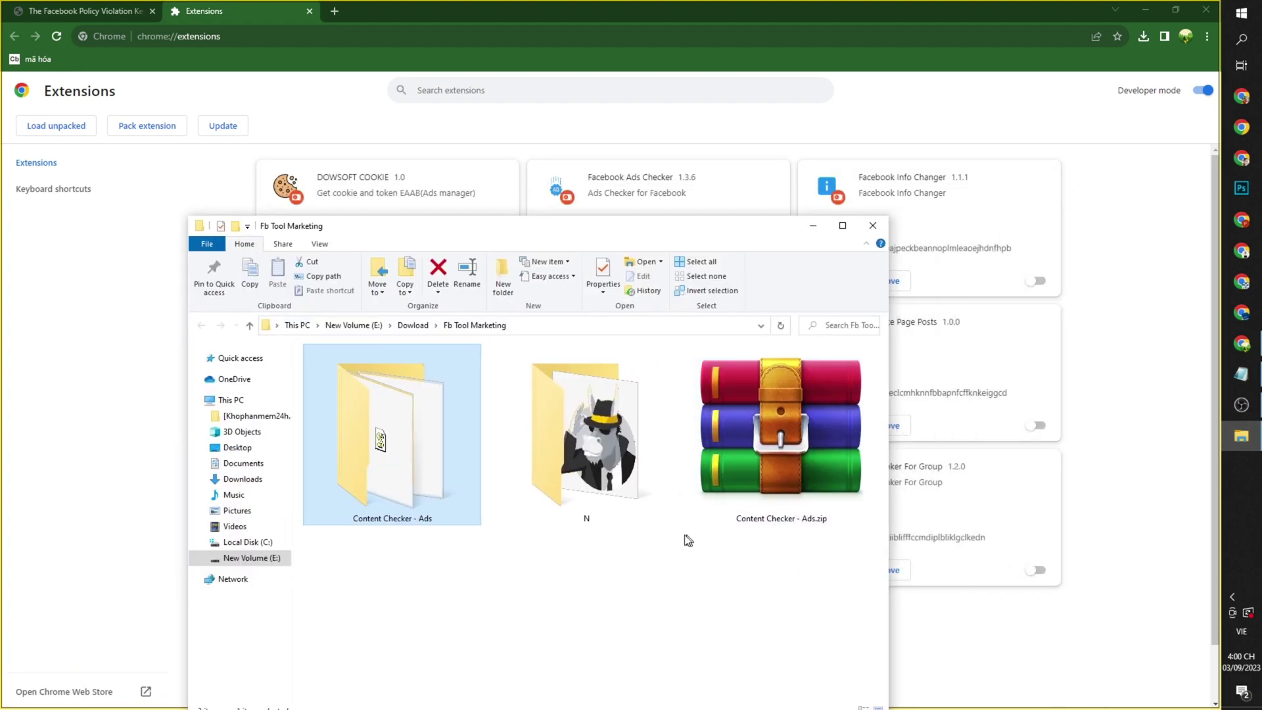
{"action": "left_click_drag", "start_coordinate": [677, 221], "coordinate": [864, 426]}
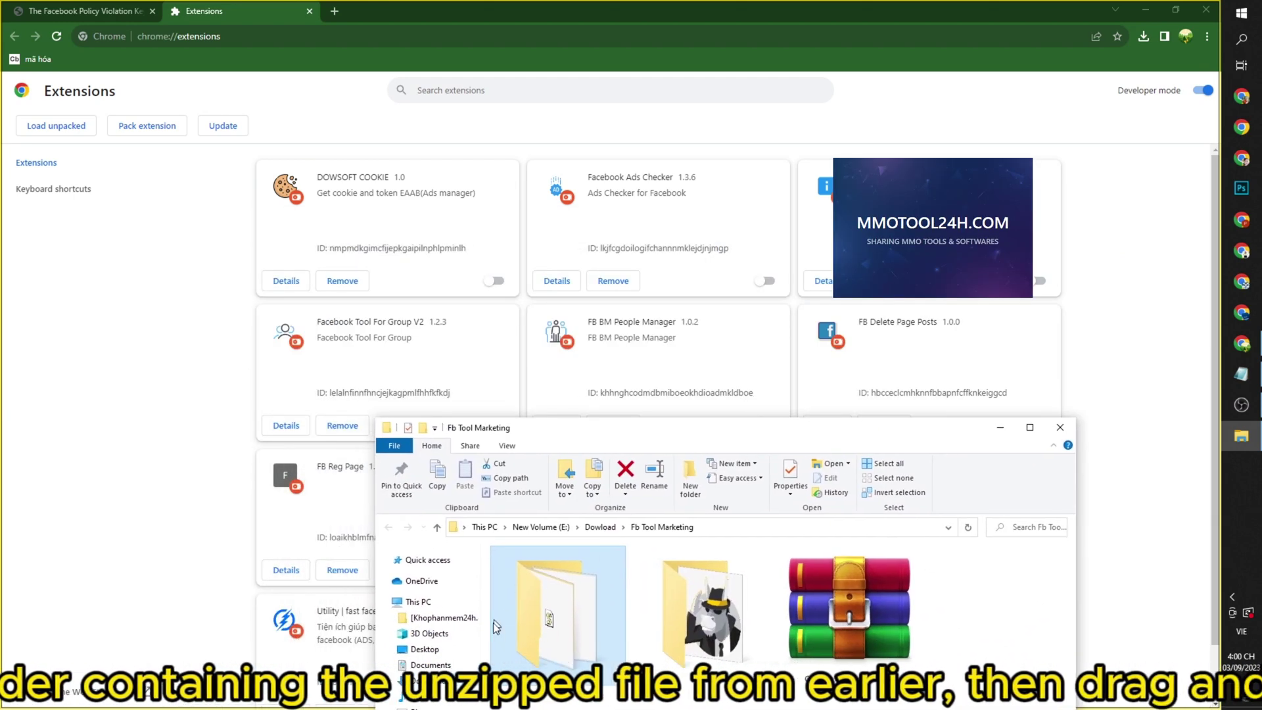
{"action": "left_click_drag", "start_coordinate": [552, 616], "coordinate": [589, 319]}
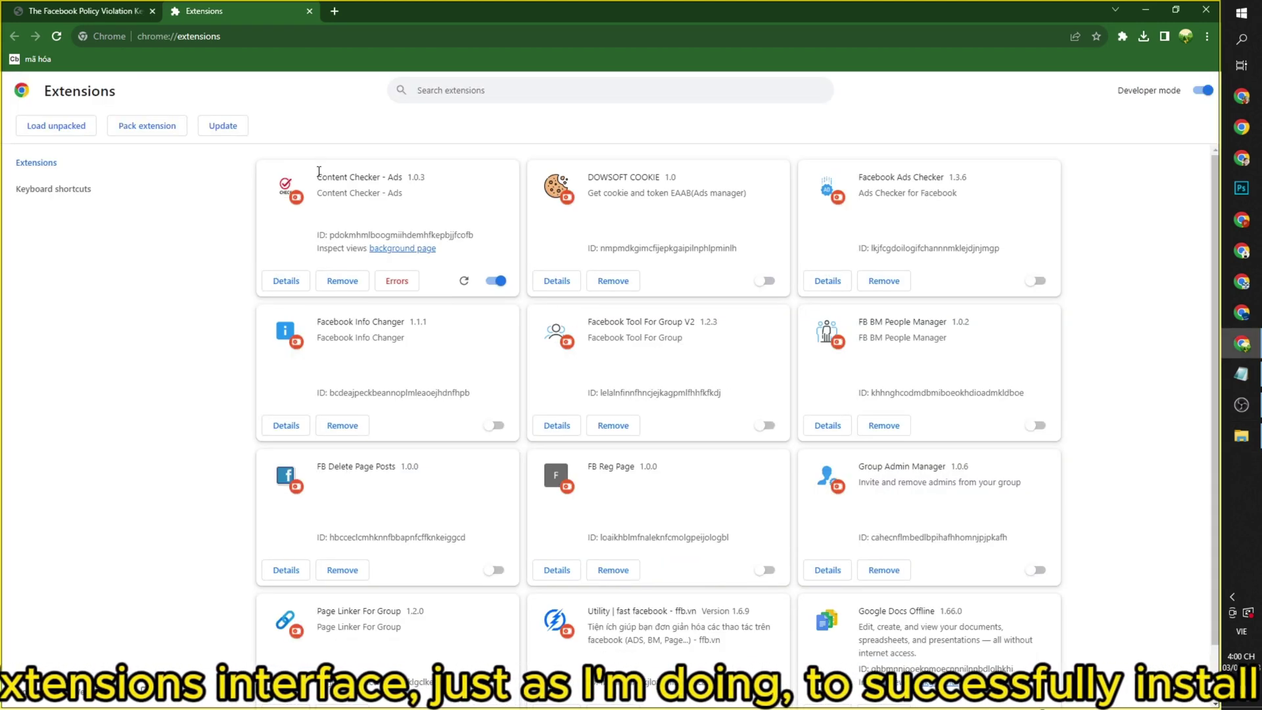
{"action": "left_click_drag", "start_coordinate": [321, 173], "coordinate": [422, 174]}
{"action": "left_click", "coordinate": [465, 180]}
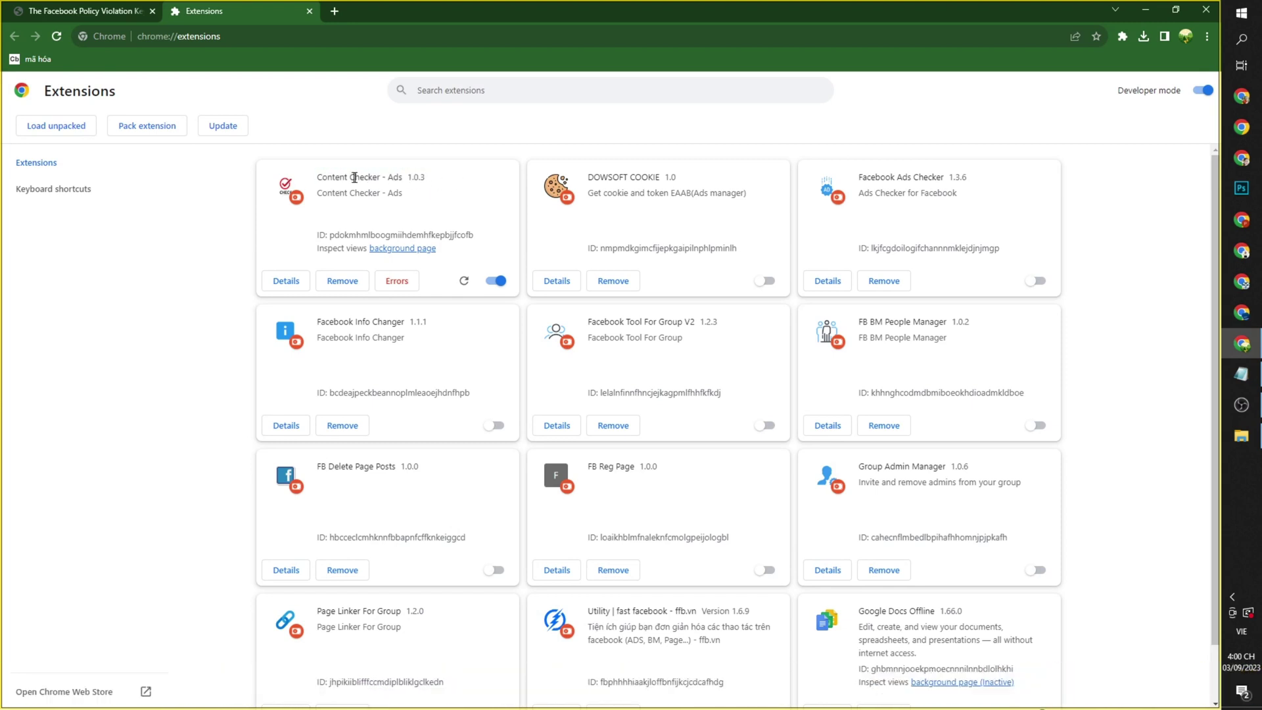
{"action": "left_click_drag", "start_coordinate": [316, 179], "coordinate": [451, 180]}
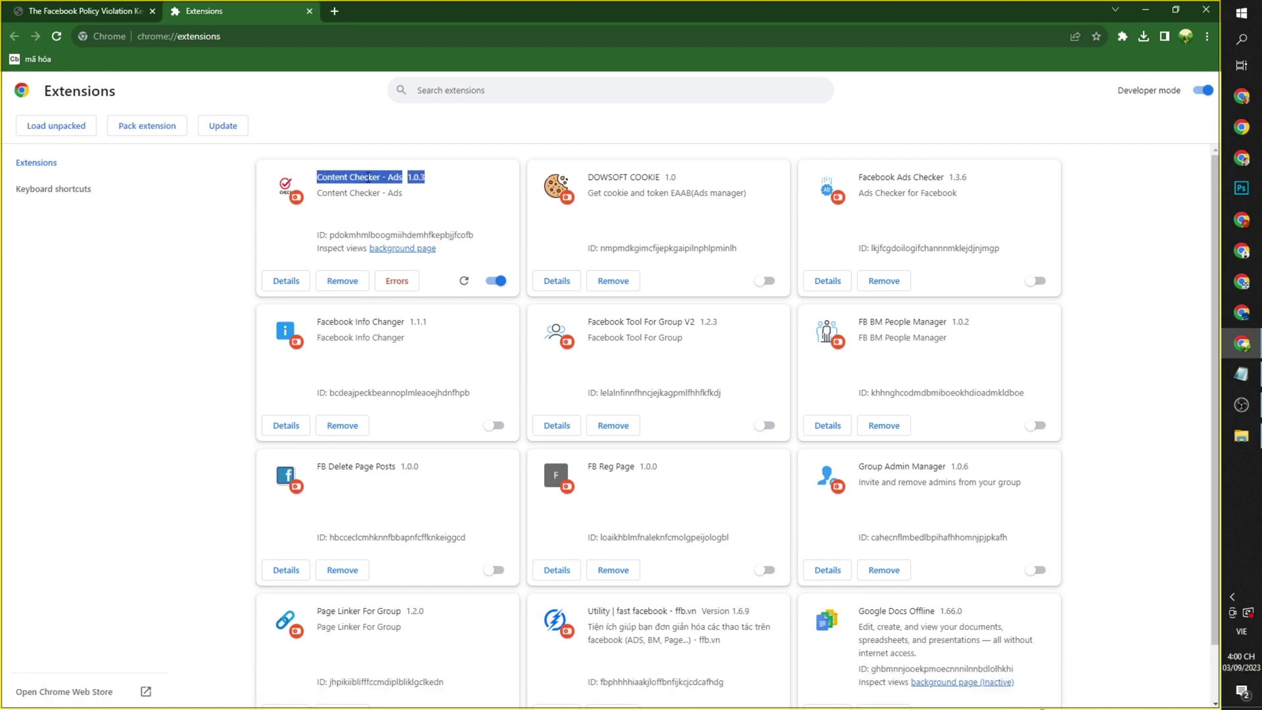
{"action": "left_click", "coordinate": [461, 179]}
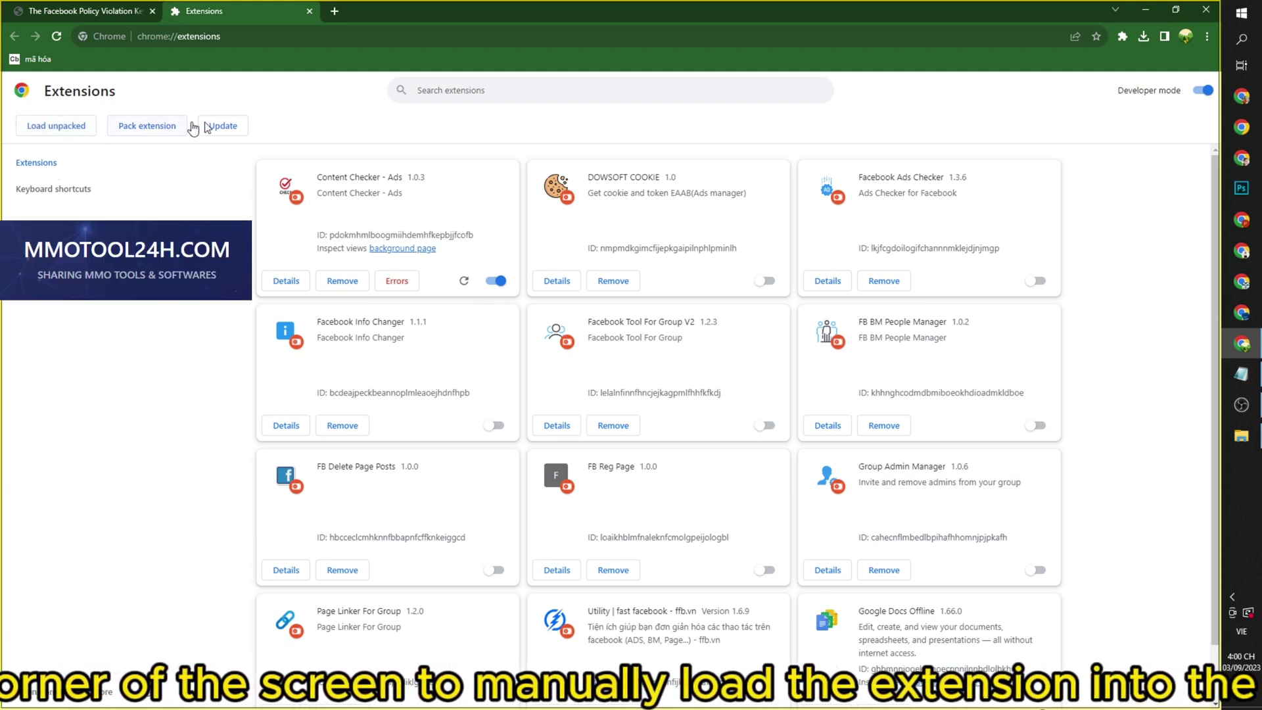
Pin Content Checker - Ads from the puzzle-piece extensions menu.
{"action": "left_click", "coordinate": [1123, 37]}
{"action": "left_click", "coordinate": [1122, 37]}
{"action": "left_click", "coordinate": [1123, 37]}
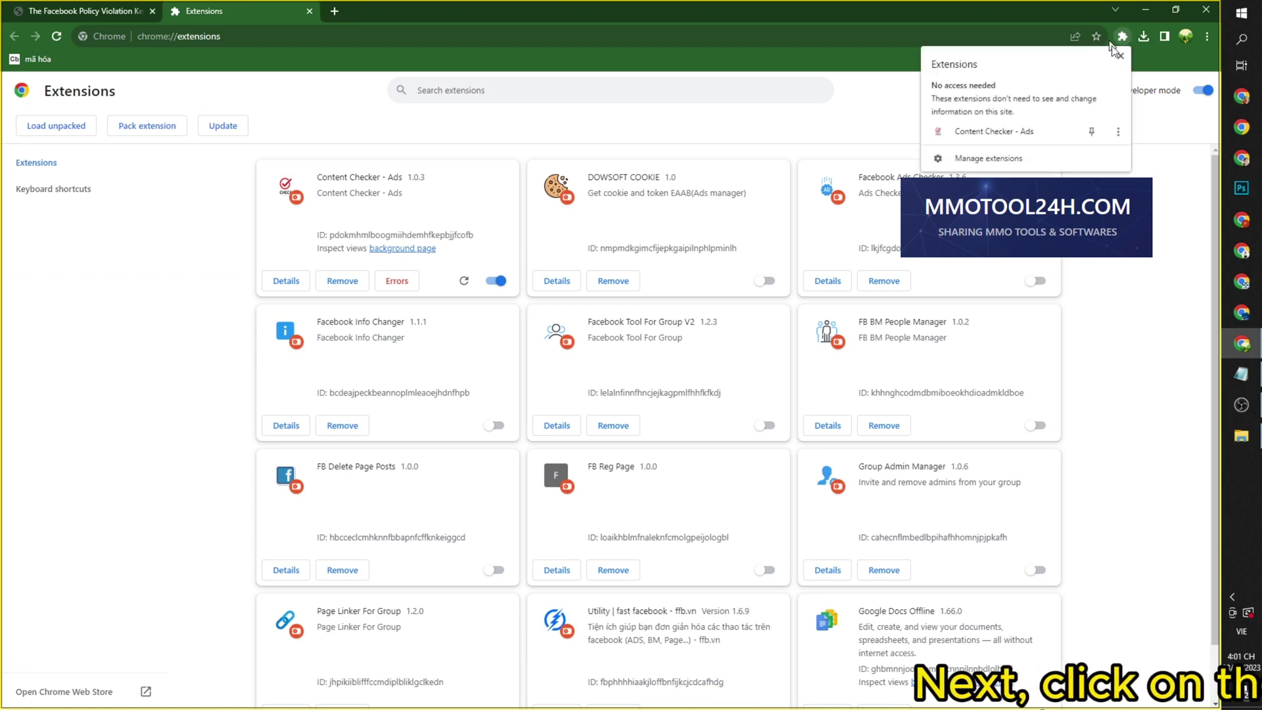
{"action": "left_click", "coordinate": [1092, 132]}
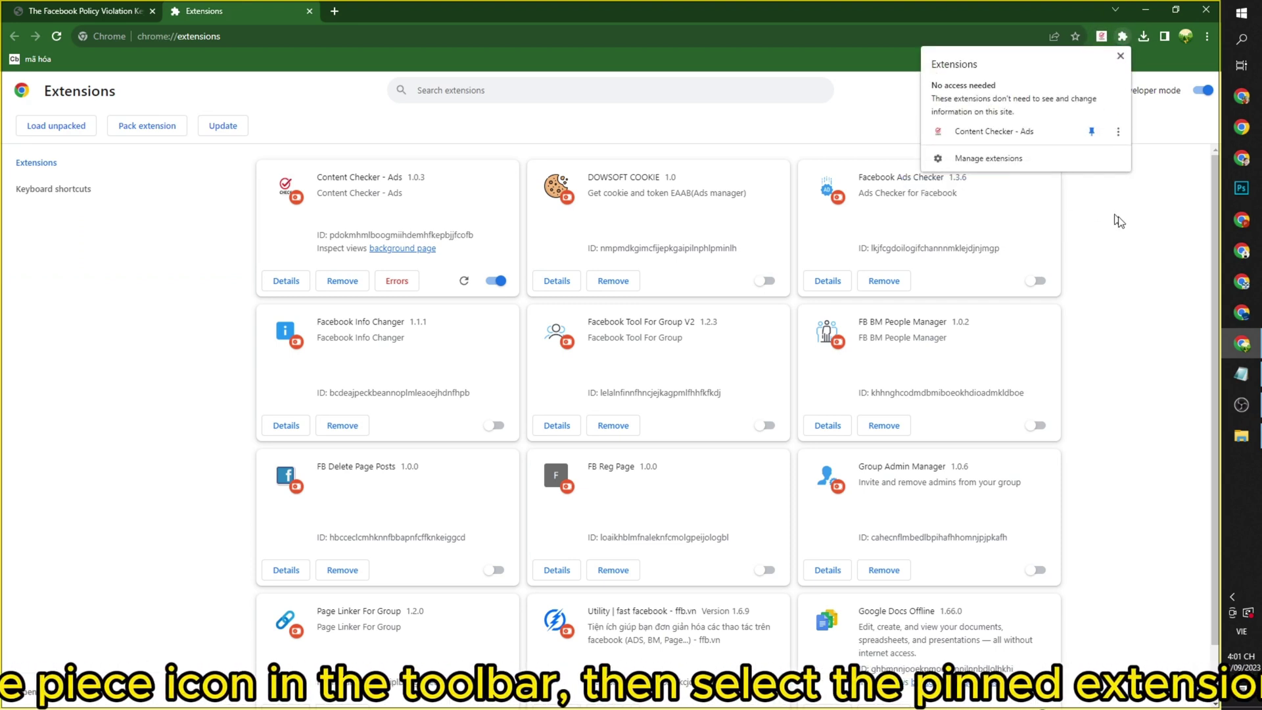
{"action": "left_click", "coordinate": [1117, 221]}
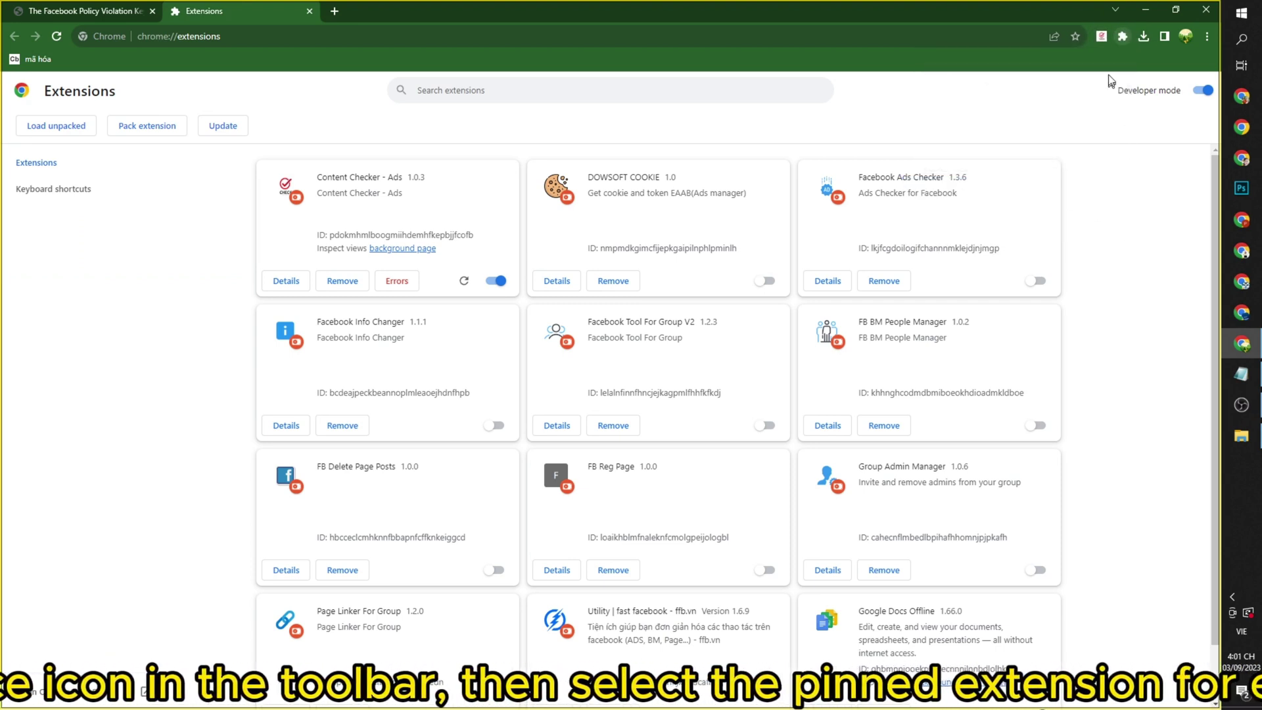
Open the Content Checker - Ads page from its pinned icon and focus the content box.
{"action": "left_click", "coordinate": [1102, 37]}
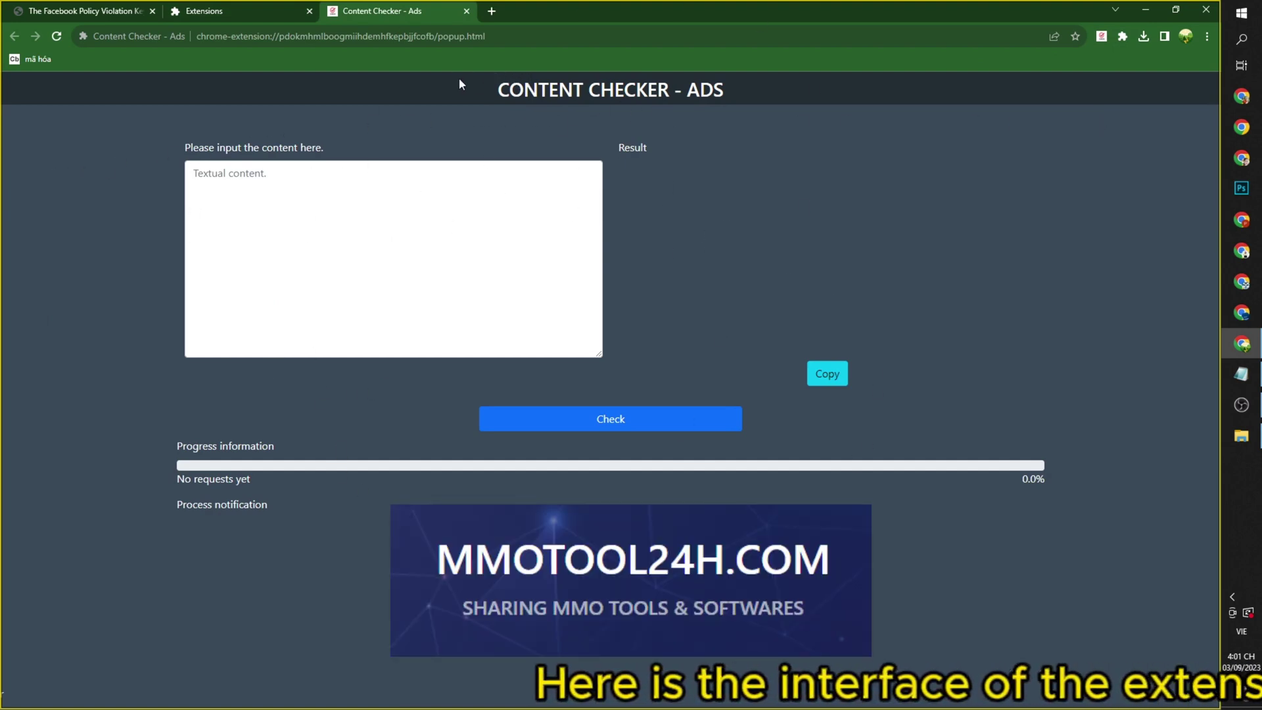
{"action": "left_click_drag", "start_coordinate": [460, 82], "coordinate": [788, 86]}
{"action": "left_click", "coordinate": [794, 144]}
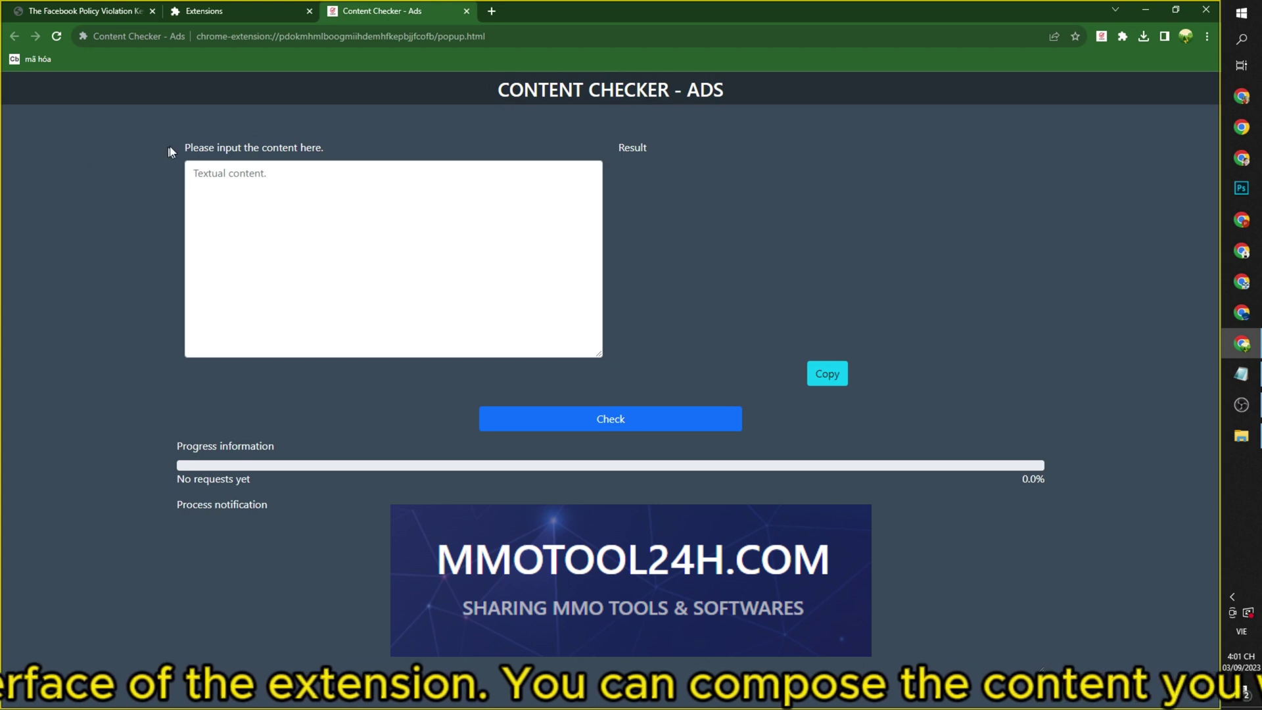
{"action": "left_click_drag", "start_coordinate": [257, 151], "coordinate": [289, 196]}
{"action": "left_click", "coordinate": [290, 196]}
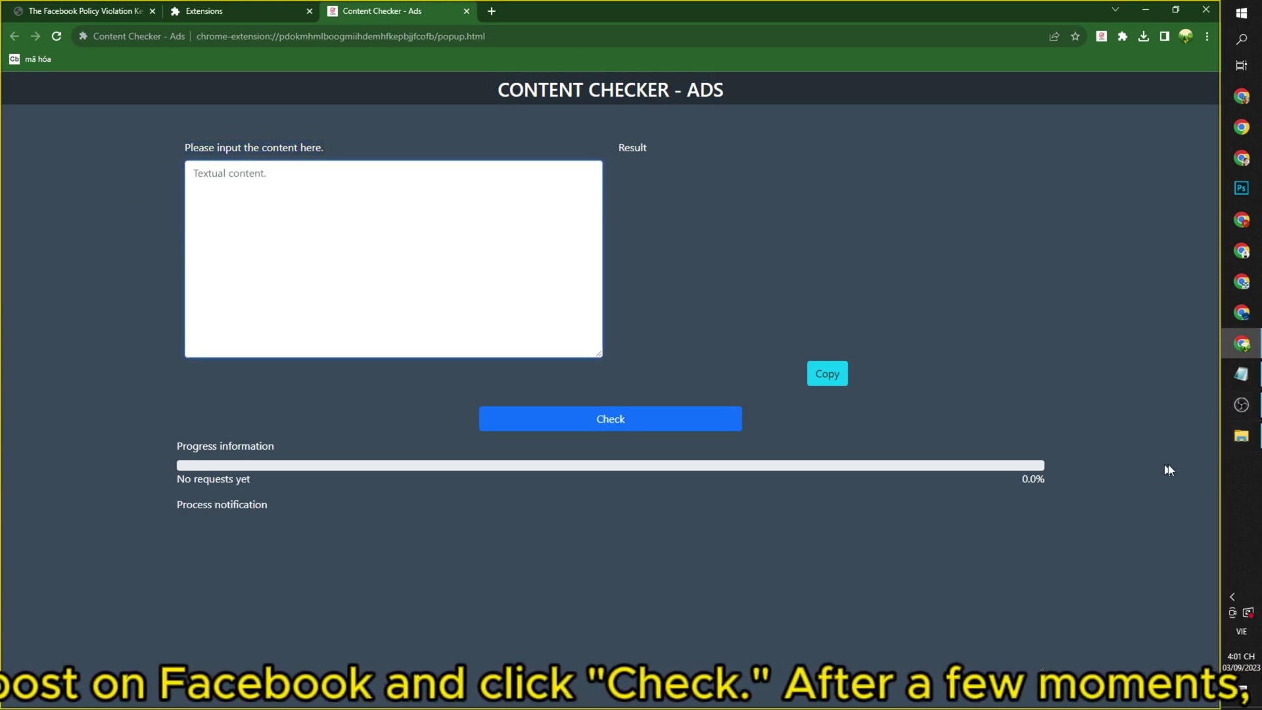
Copy all three lines of loan ad text from the Notepad document for the content box.
{"action": "left_click", "coordinate": [1241, 374]}
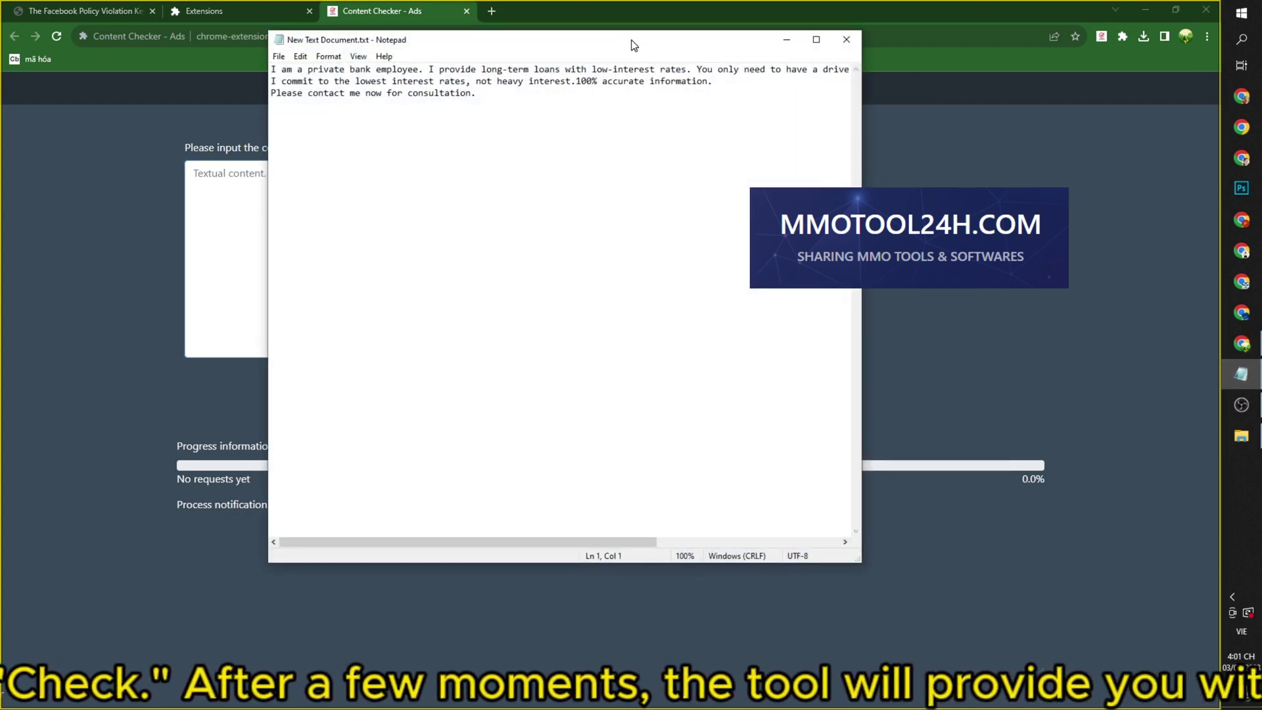
{"action": "left_click_drag", "start_coordinate": [633, 45], "coordinate": [911, 400]}
{"action": "left_click_drag", "start_coordinate": [753, 447], "coordinate": [547, 424]}
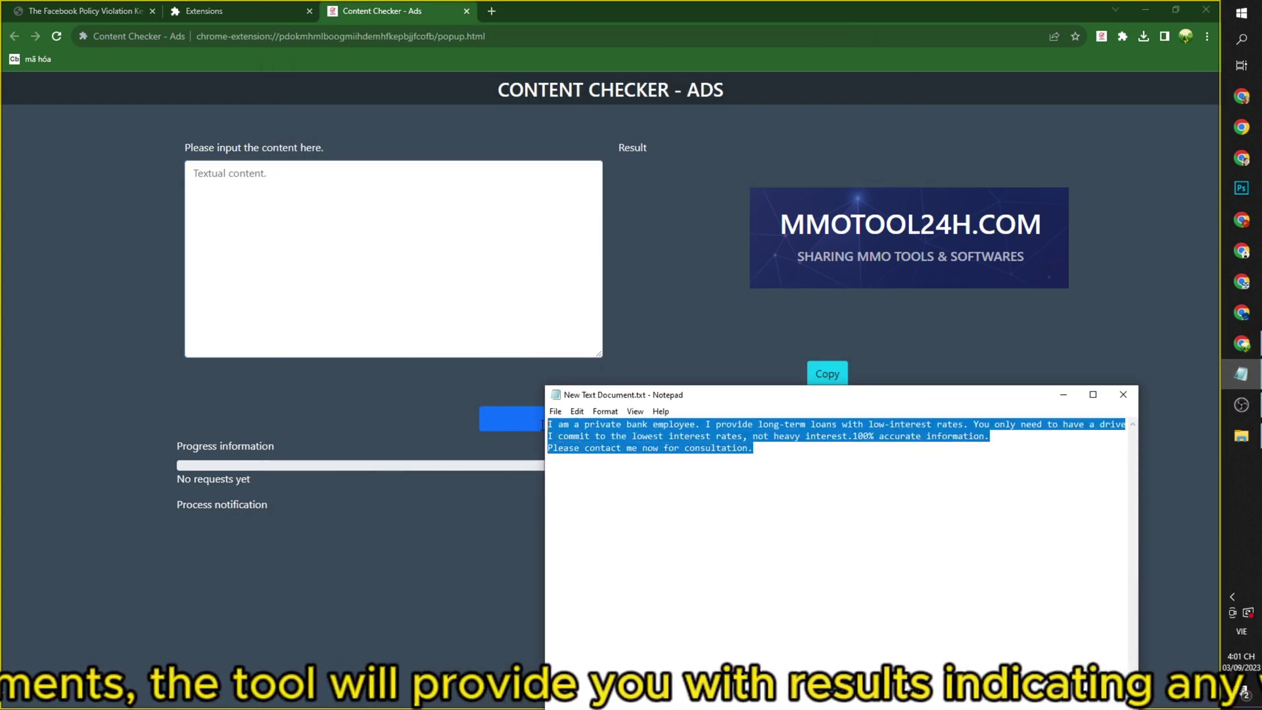
{"action": "right_click", "coordinate": [618, 448]}
{"action": "left_click", "coordinate": [647, 489]}
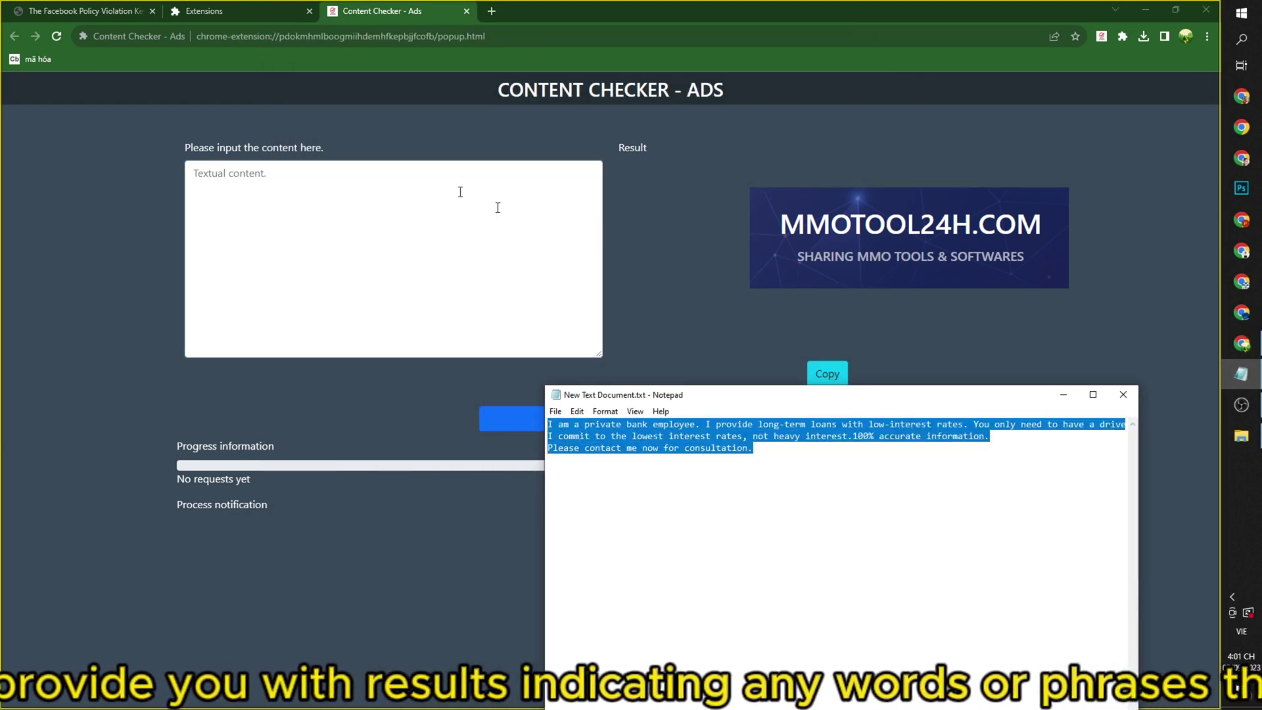
{"action": "left_click", "coordinate": [380, 199]}
{"action": "right_click", "coordinate": [240, 203]}
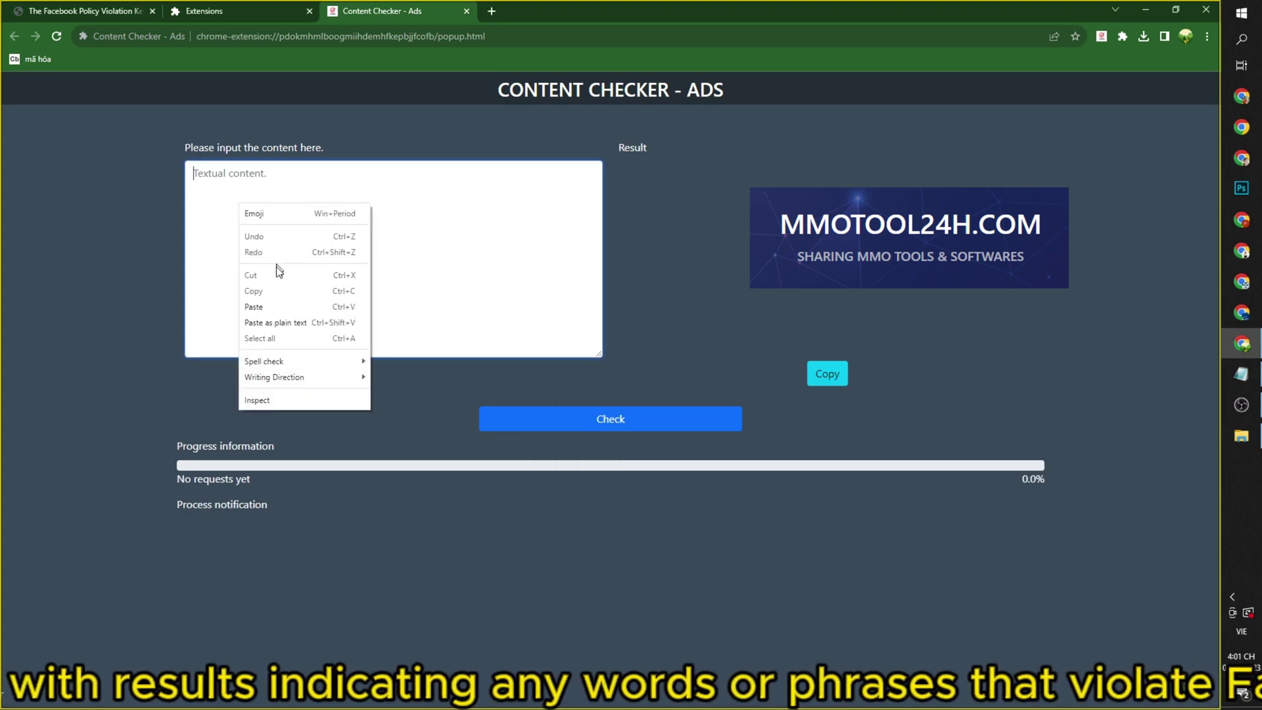
Paste the three-line private bank loan ad into the content box and review its lines.
{"action": "left_click", "coordinate": [273, 306]}
{"action": "left_click_drag", "start_coordinate": [193, 171], "coordinate": [591, 187]}
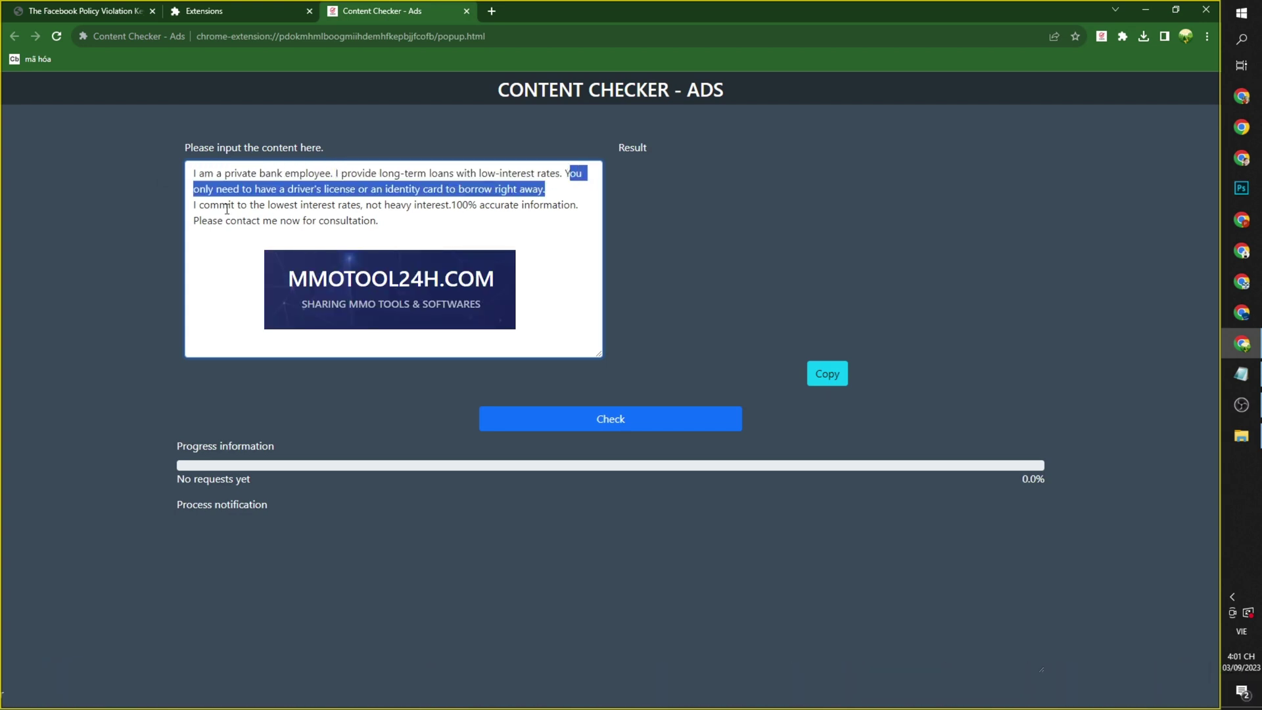
{"action": "left_click_drag", "start_coordinate": [191, 205], "coordinate": [590, 226]}
{"action": "left_click", "coordinate": [590, 227]}
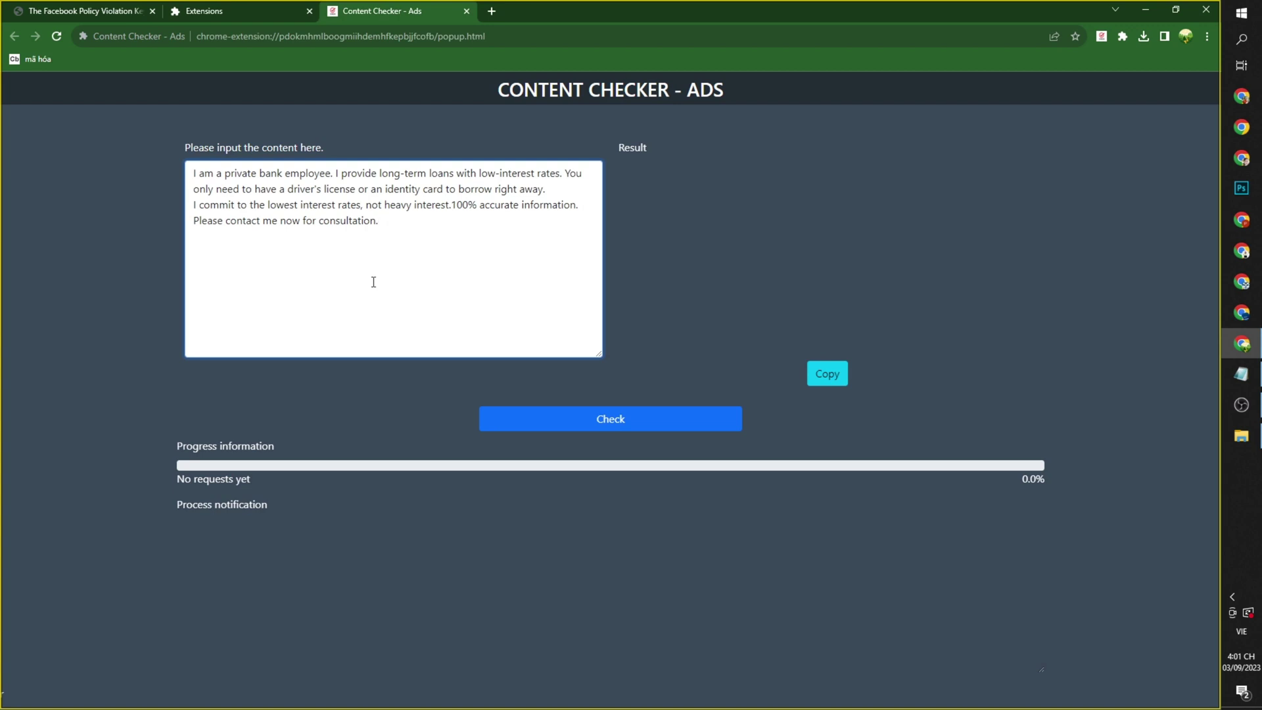
Run the check on the ad text and dismiss the Good job! message at 100% progress.
{"action": "left_click", "coordinate": [583, 414]}
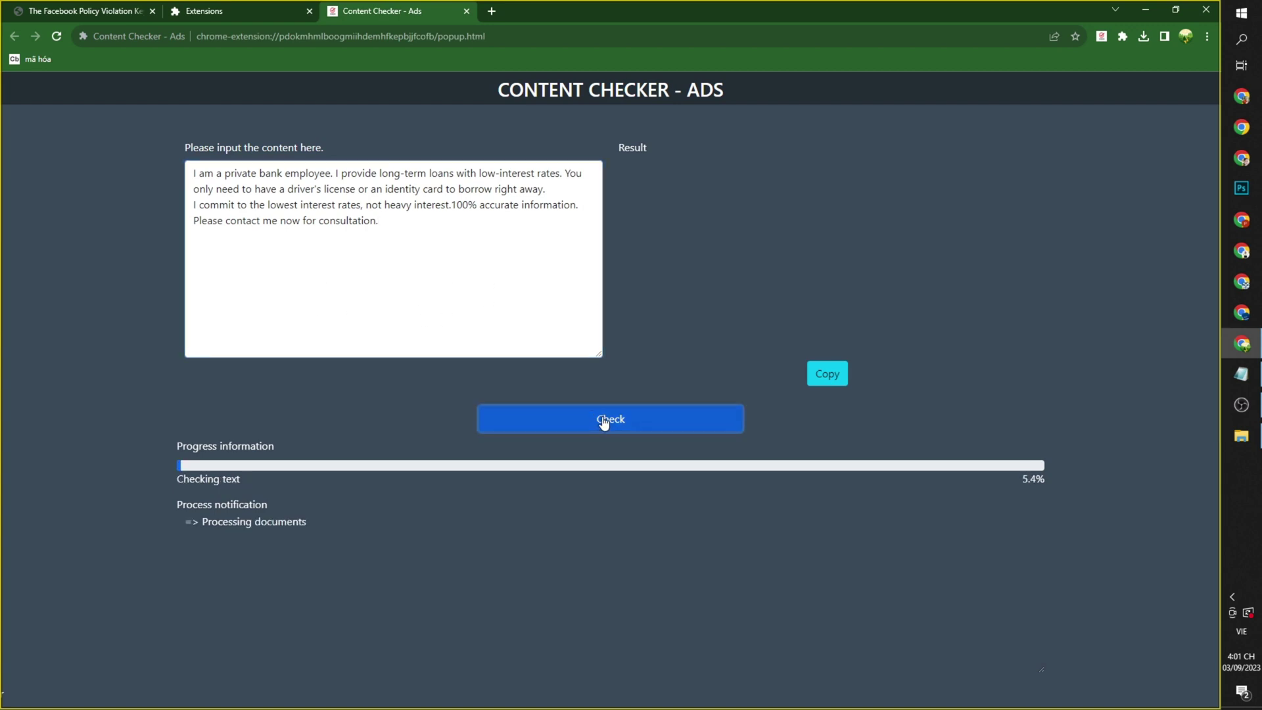
{"action": "left_click_drag", "start_coordinate": [177, 445], "coordinate": [251, 448]}
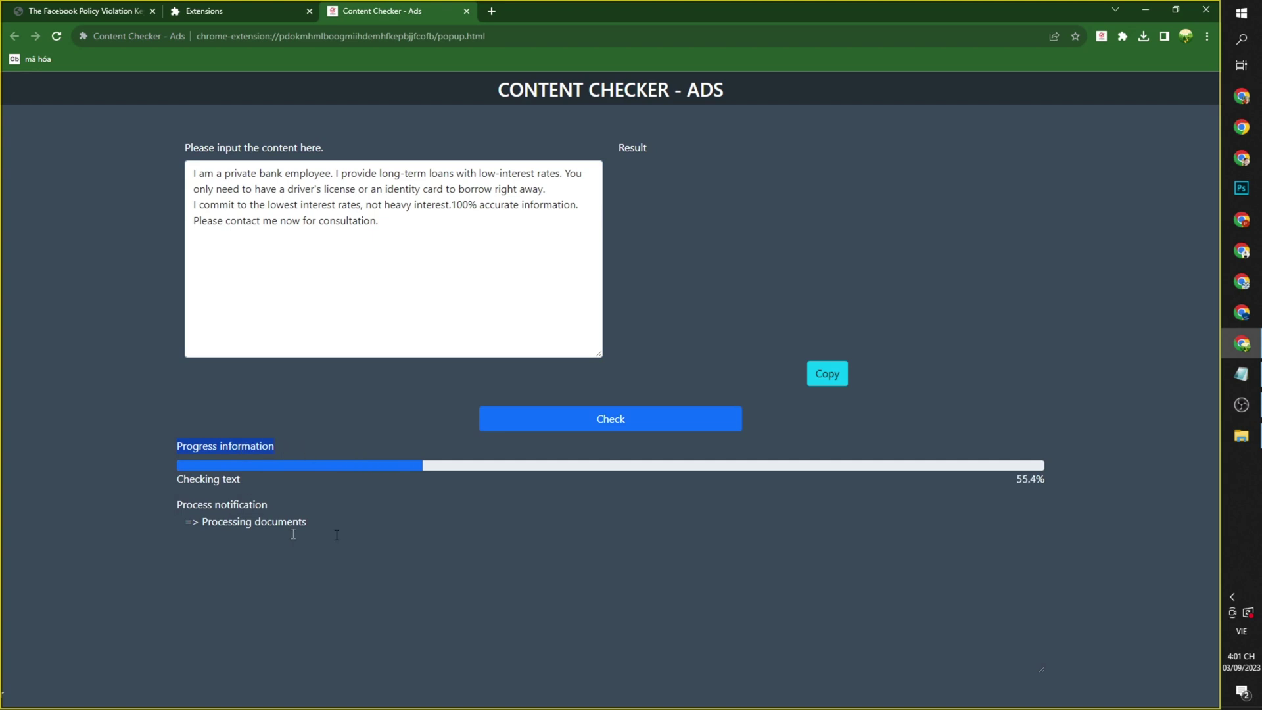
{"action": "left_click_drag", "start_coordinate": [176, 479], "coordinate": [275, 487]}
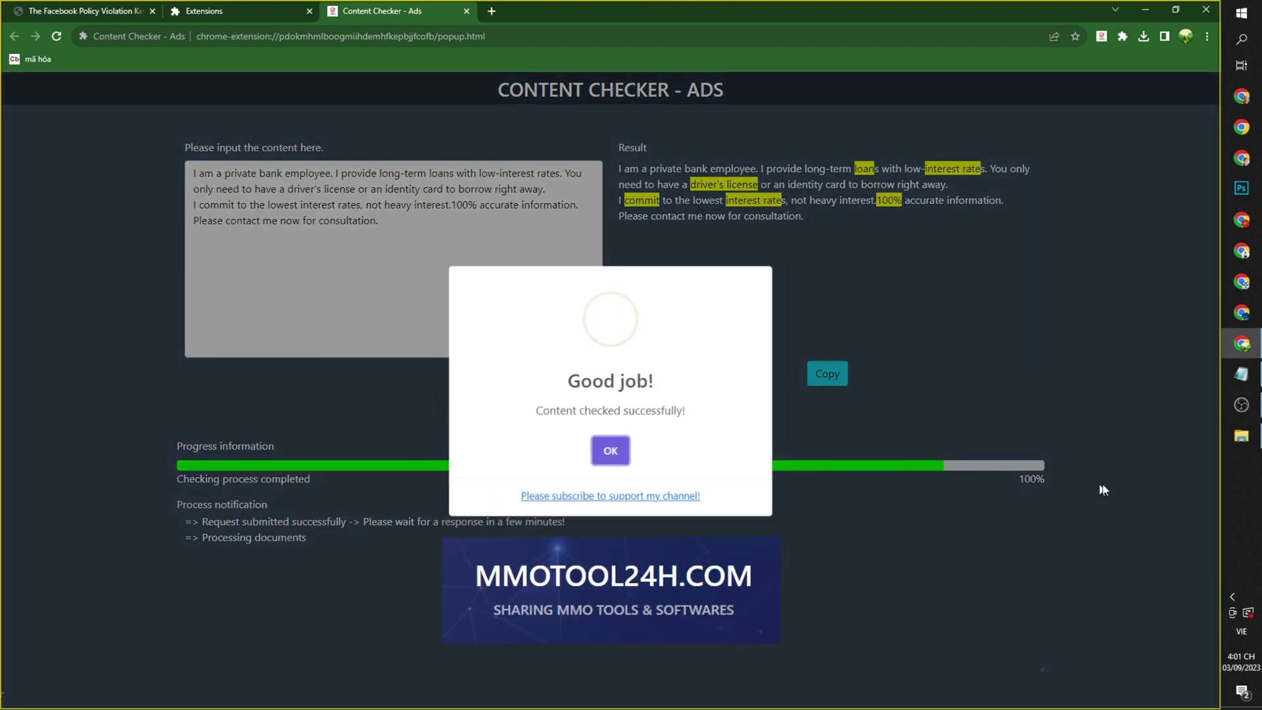
{"action": "left_click", "coordinate": [610, 452]}
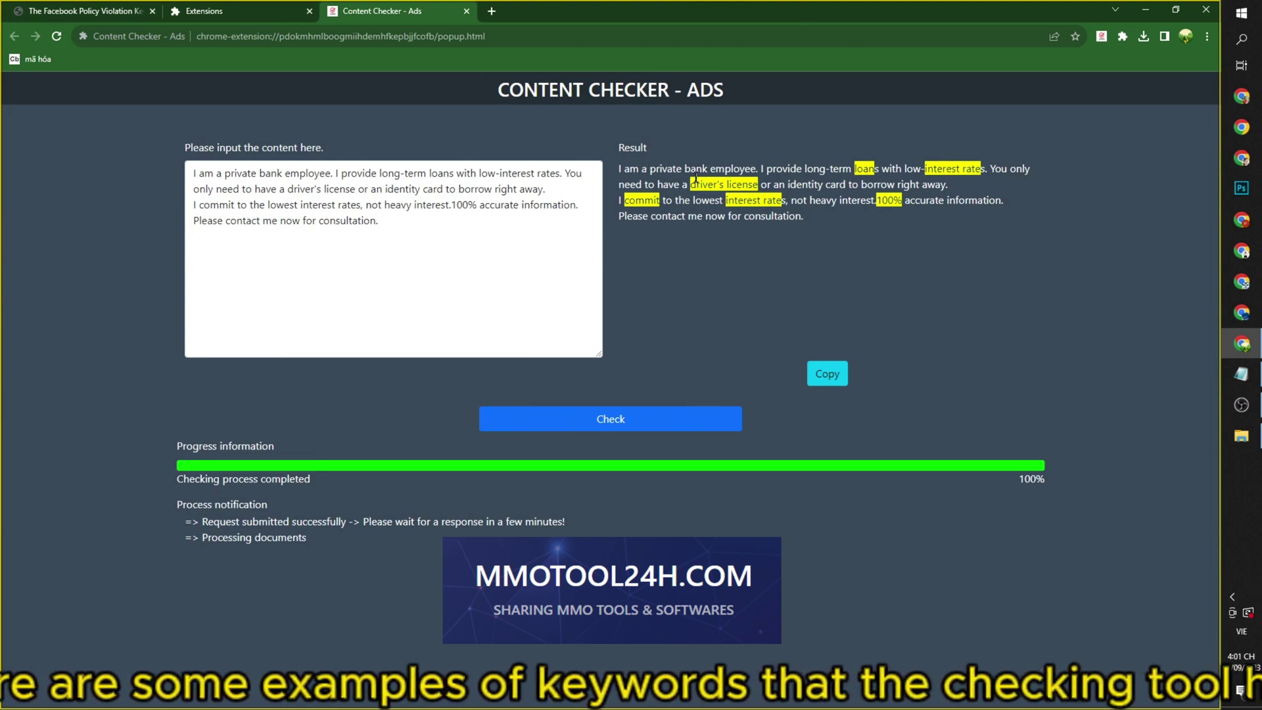
Highlight the flagged terms driver's license, interest rates, commit and 100% in the Result box.
{"action": "left_click_drag", "start_coordinate": [690, 185], "coordinate": [722, 185]}
{"action": "left_click_drag", "start_coordinate": [753, 184], "coordinate": [758, 185]}
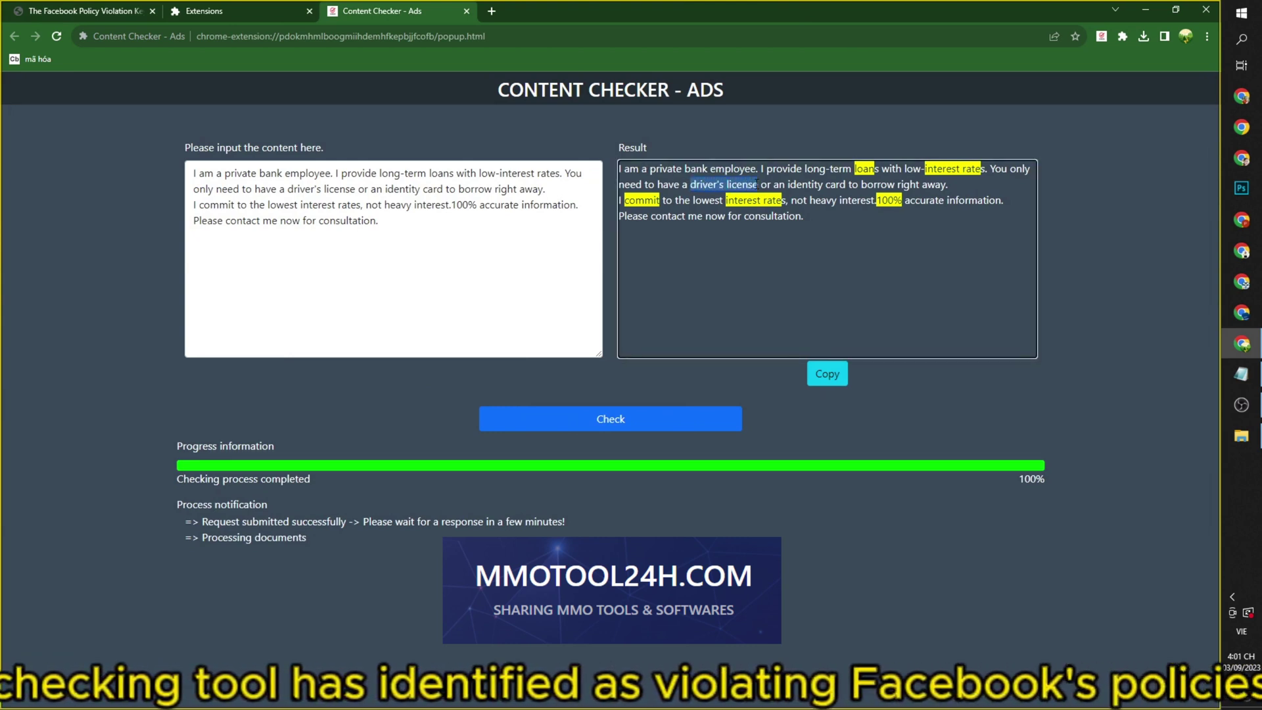
{"action": "left_click", "coordinate": [901, 166]}
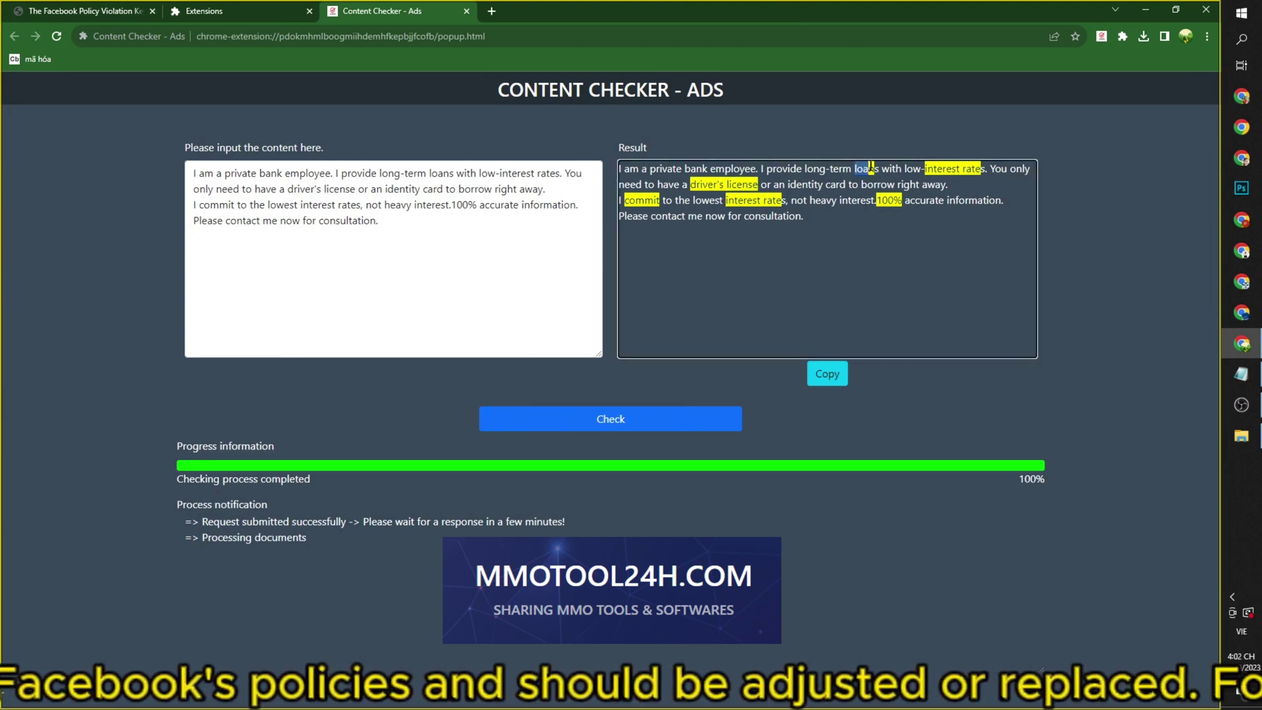
{"action": "left_click_drag", "start_coordinate": [926, 169], "coordinate": [986, 169]}
{"action": "left_click", "coordinate": [944, 171]}
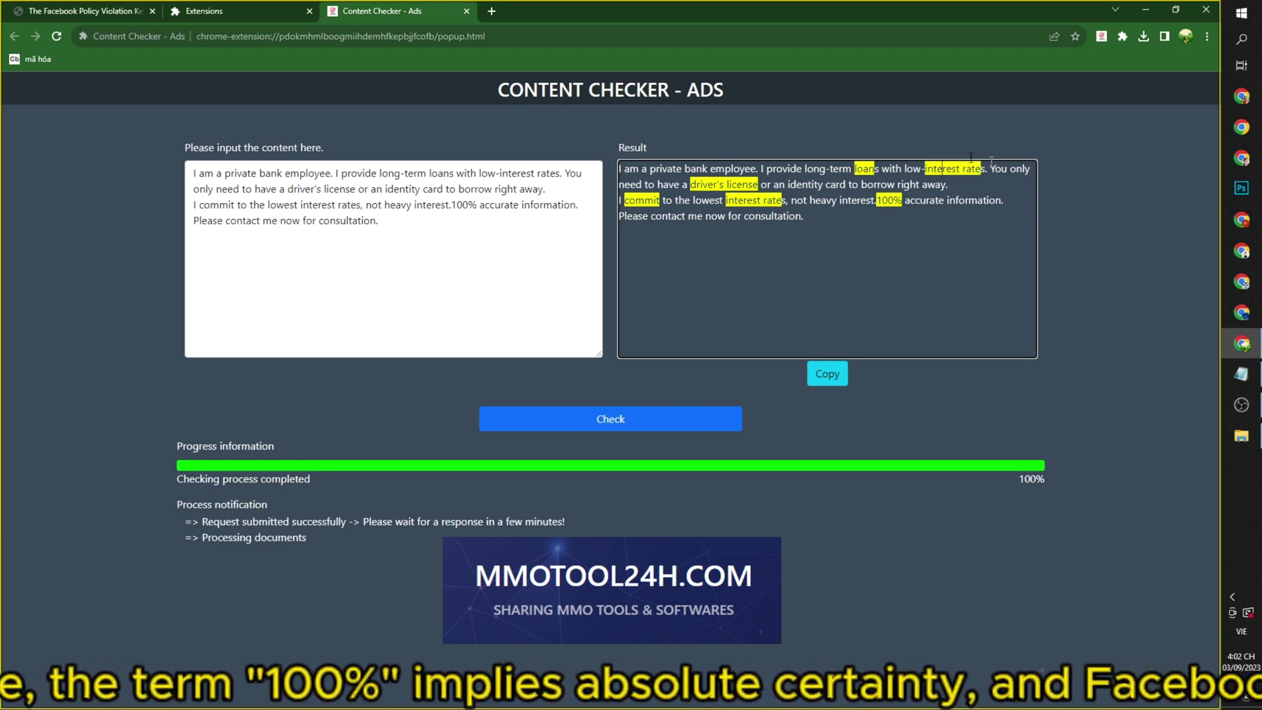
{"action": "left_click_drag", "start_coordinate": [624, 200], "coordinate": [784, 201]}
{"action": "left_click", "coordinate": [756, 201]}
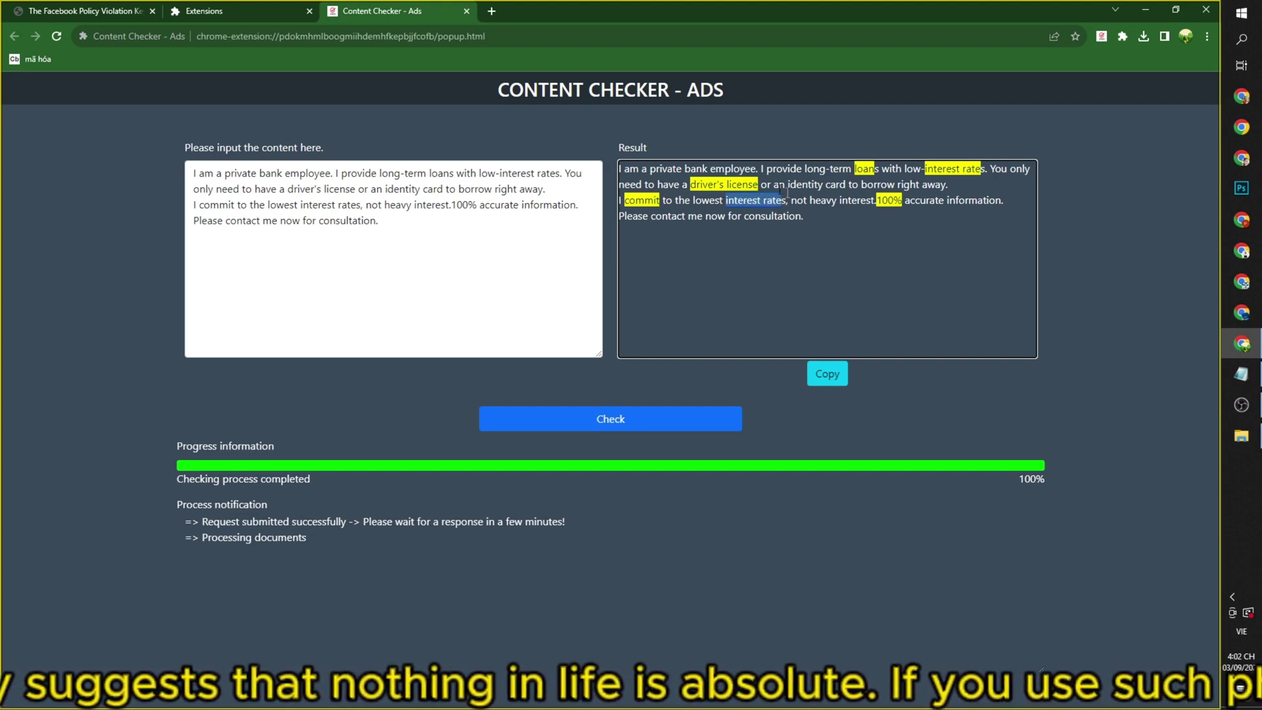
{"action": "left_click", "coordinate": [913, 205]}
{"action": "left_click_drag", "start_coordinate": [876, 200], "coordinate": [903, 200]}
{"action": "left_click", "coordinate": [1122, 224]}
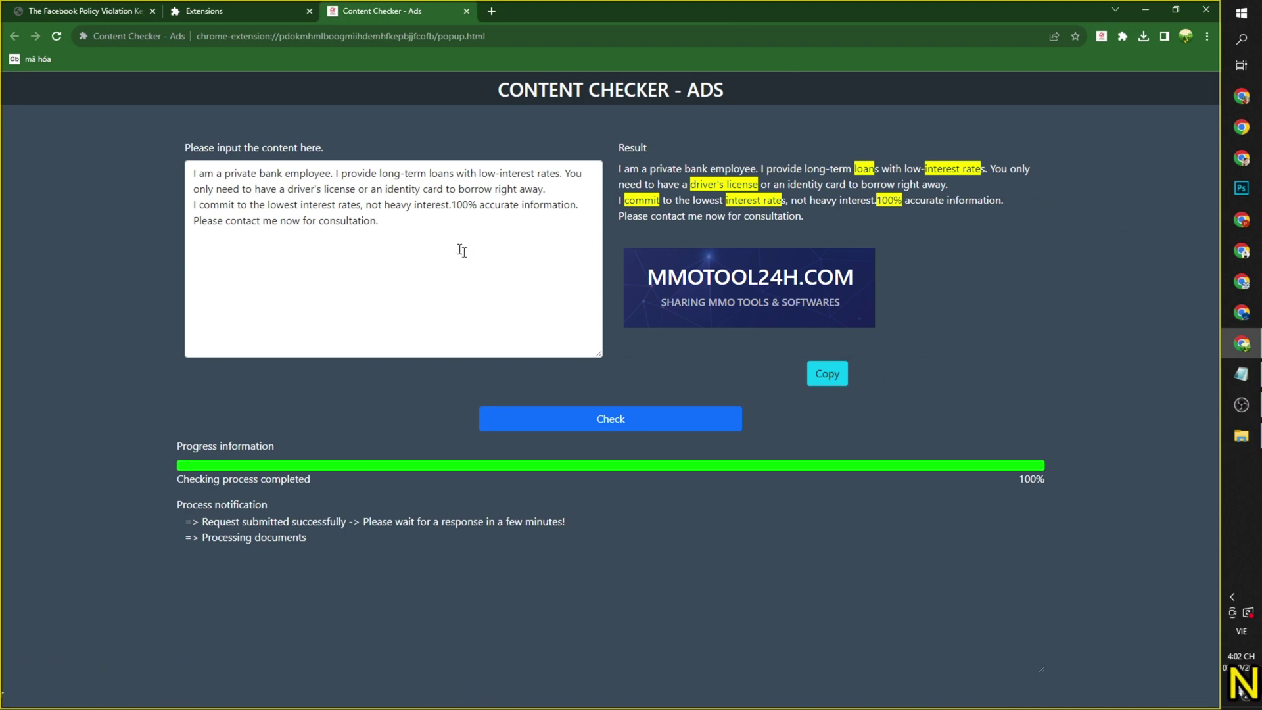
Append a new line 'ex: BMW,Gucci' after 'consultation.' at the end of the ad text.
{"action": "left_click", "coordinate": [398, 227]}
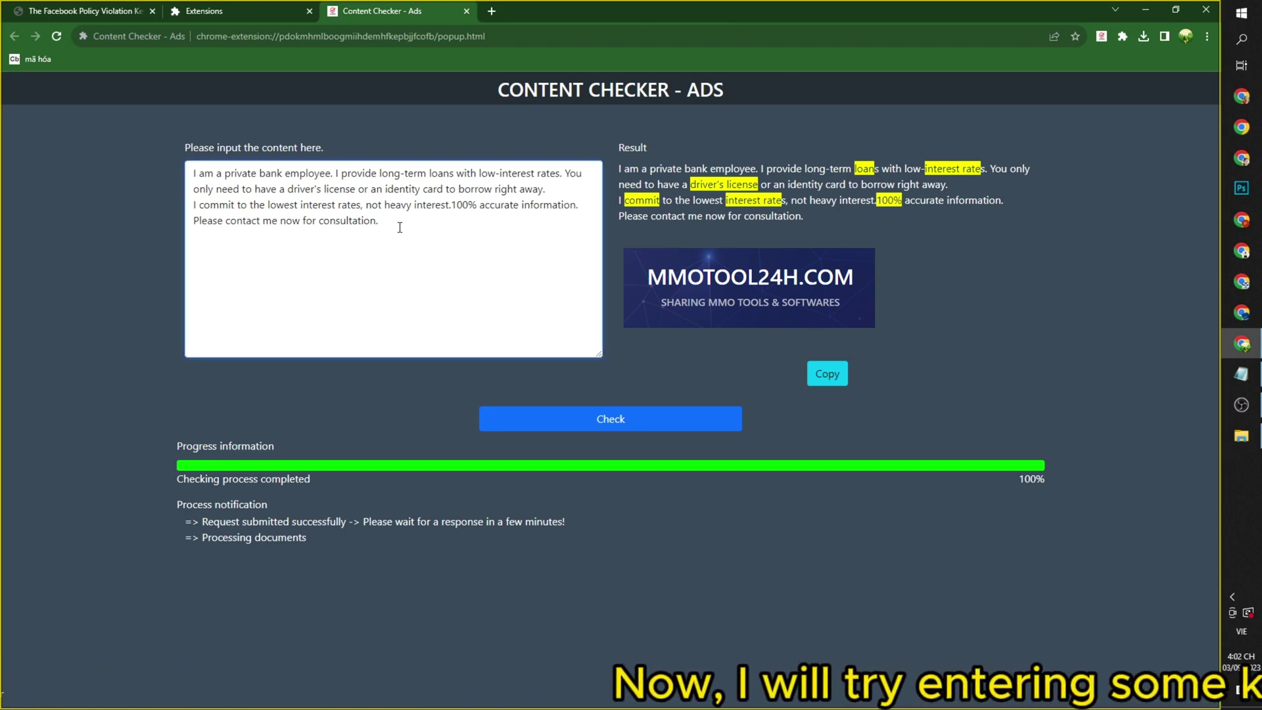
{"action": "key", "text": "Return"}
{"action": "type", "text": "e"}
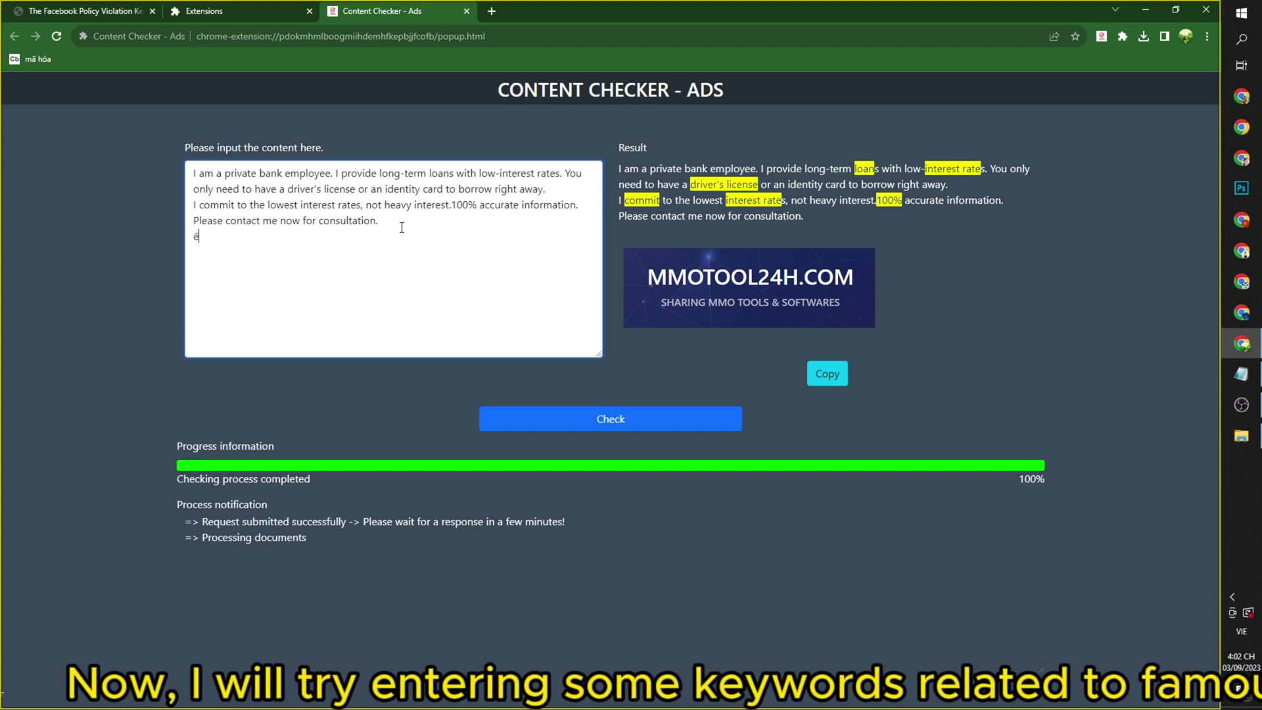
{"action": "type", "text": "x"}
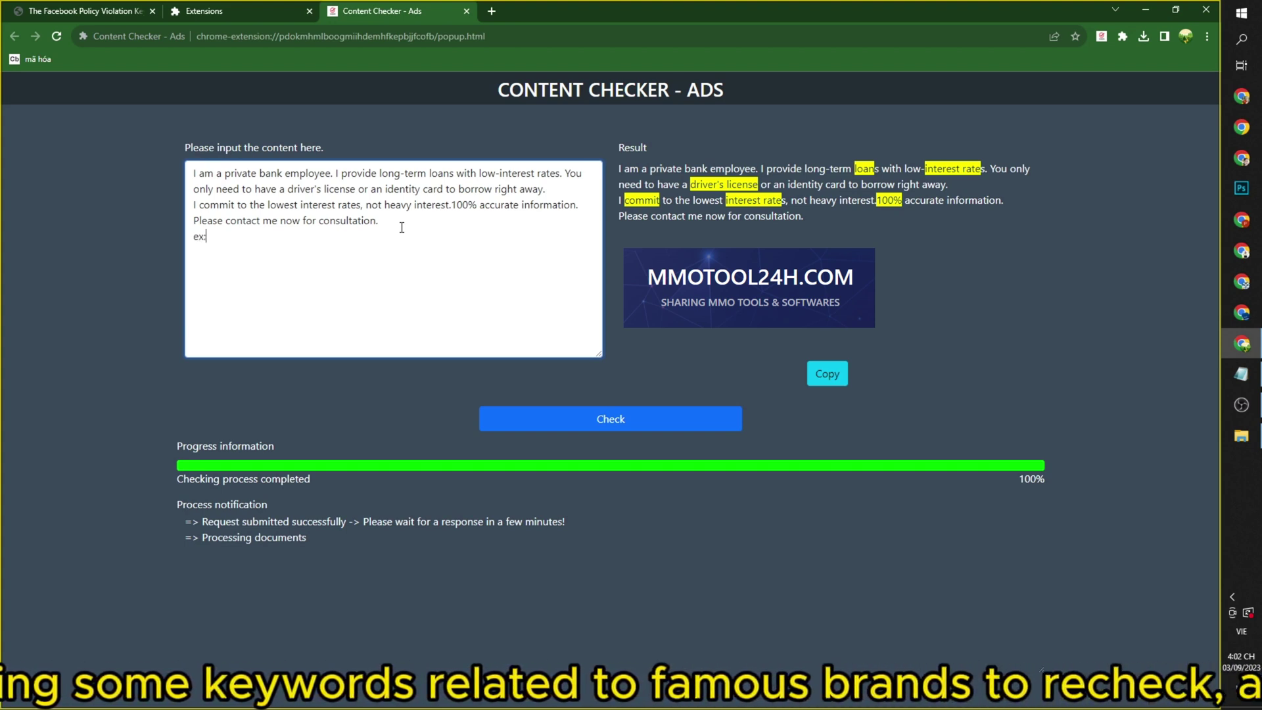
{"action": "type", "text": ": BMW"}
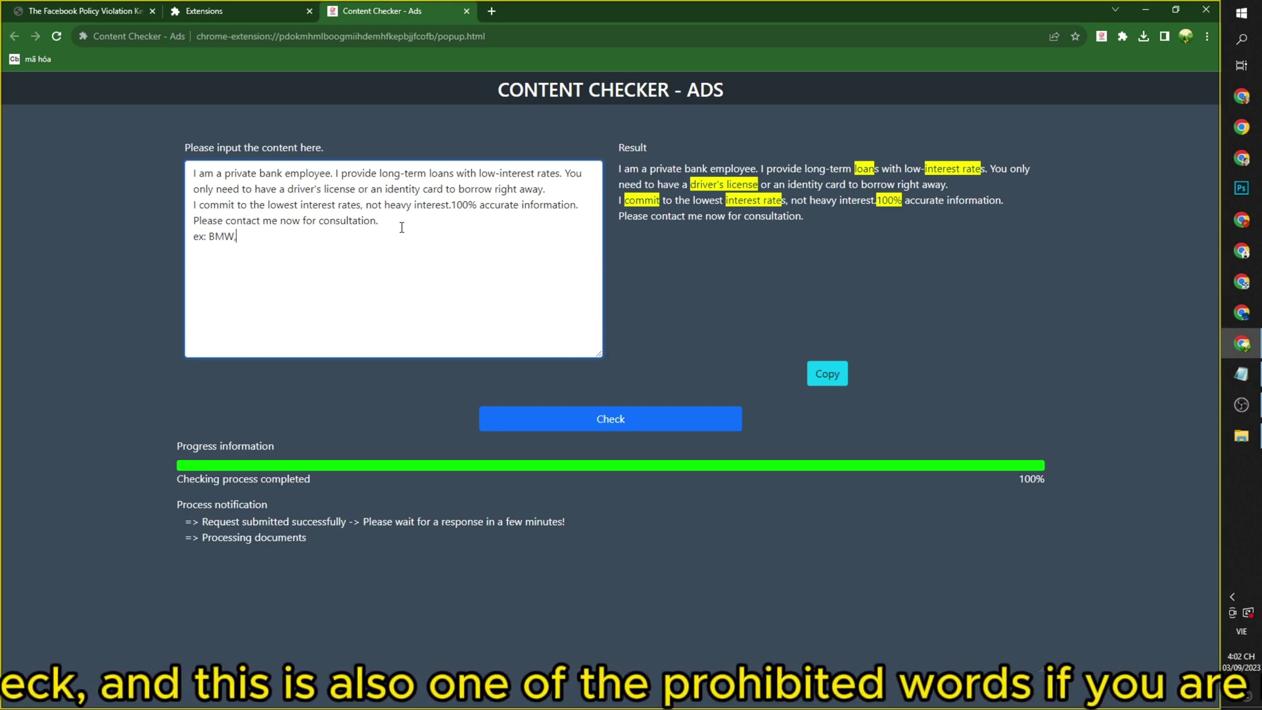
{"action": "type", "text": ",Gucci"}
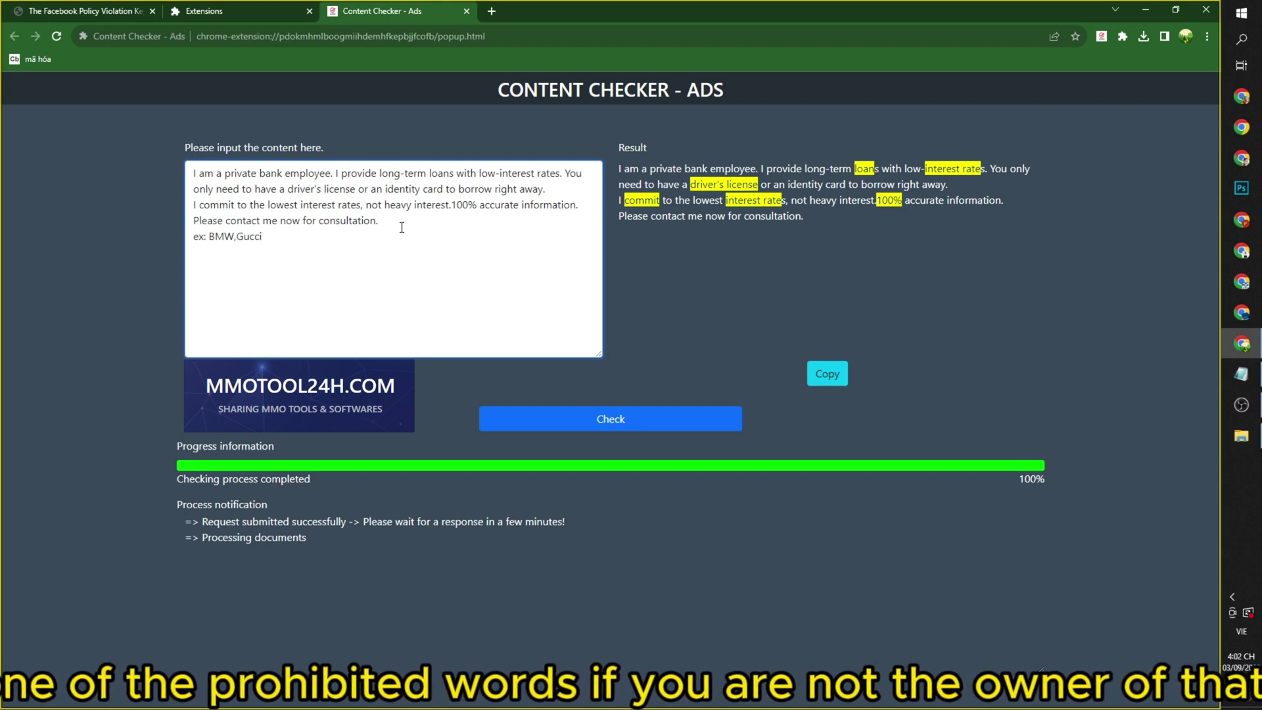
{"action": "left_click_drag", "start_coordinate": [209, 237], "coordinate": [277, 236]}
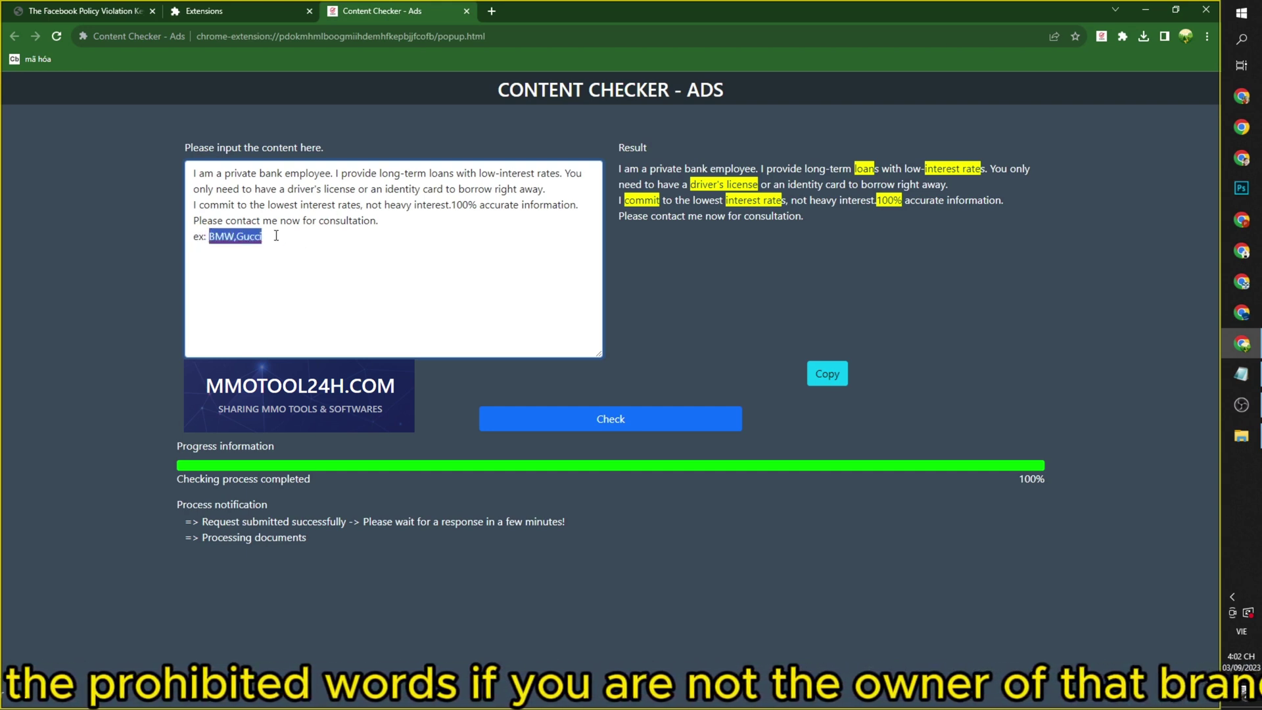
{"action": "left_click", "coordinate": [276, 257]}
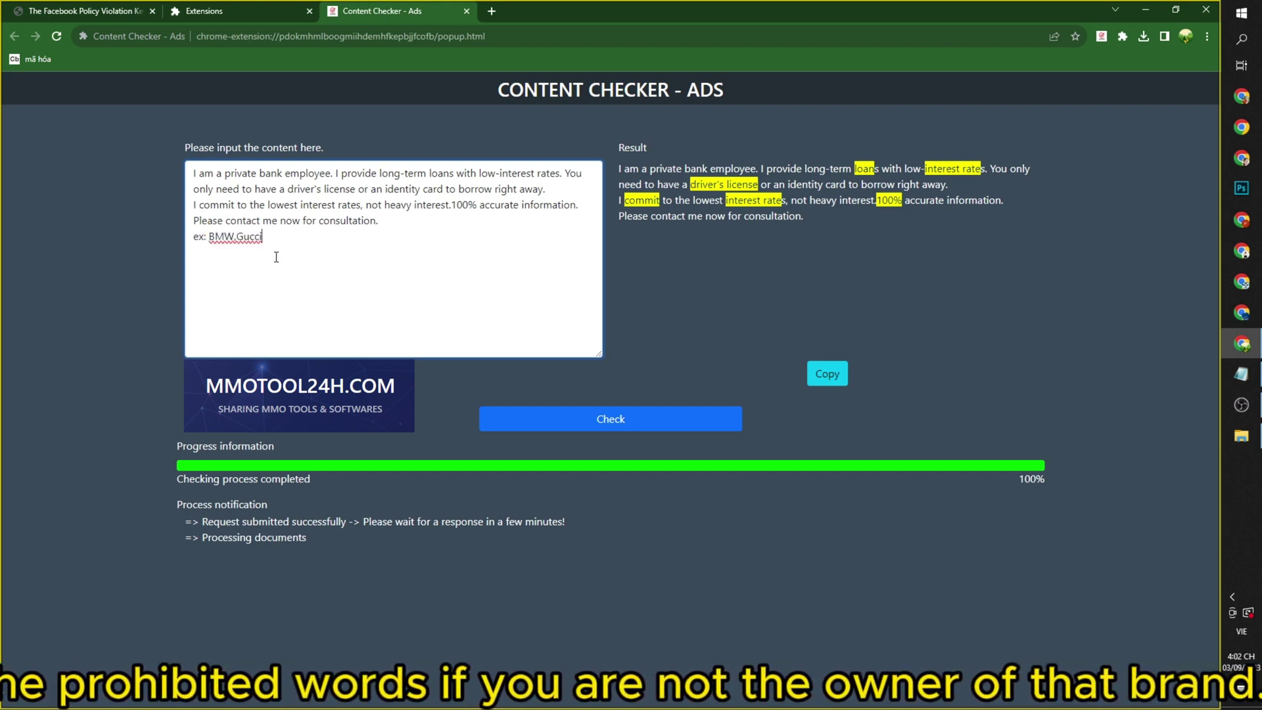
Run Check again, dismiss the Good job! message, and inspect BMW,Gucci flagged in the Result box.
{"action": "left_click", "coordinate": [600, 425]}
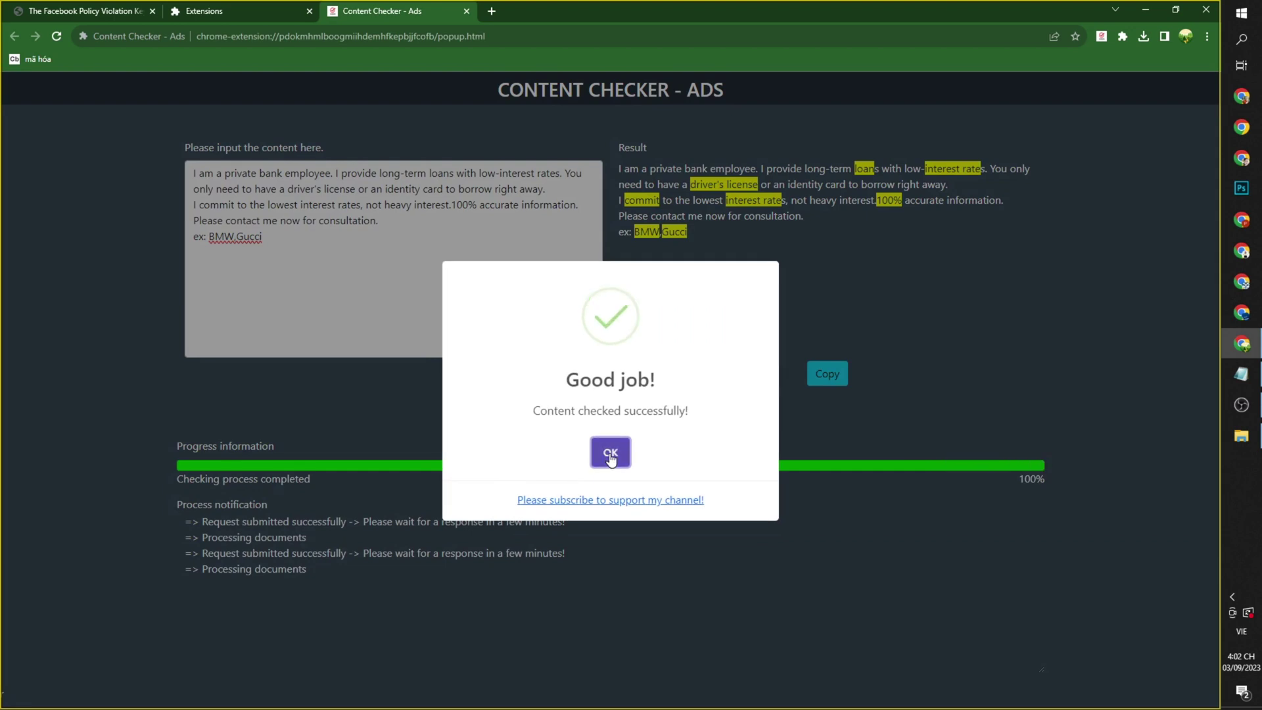
{"action": "left_click", "coordinate": [604, 451]}
{"action": "left_click_drag", "start_coordinate": [636, 232], "coordinate": [728, 233]}
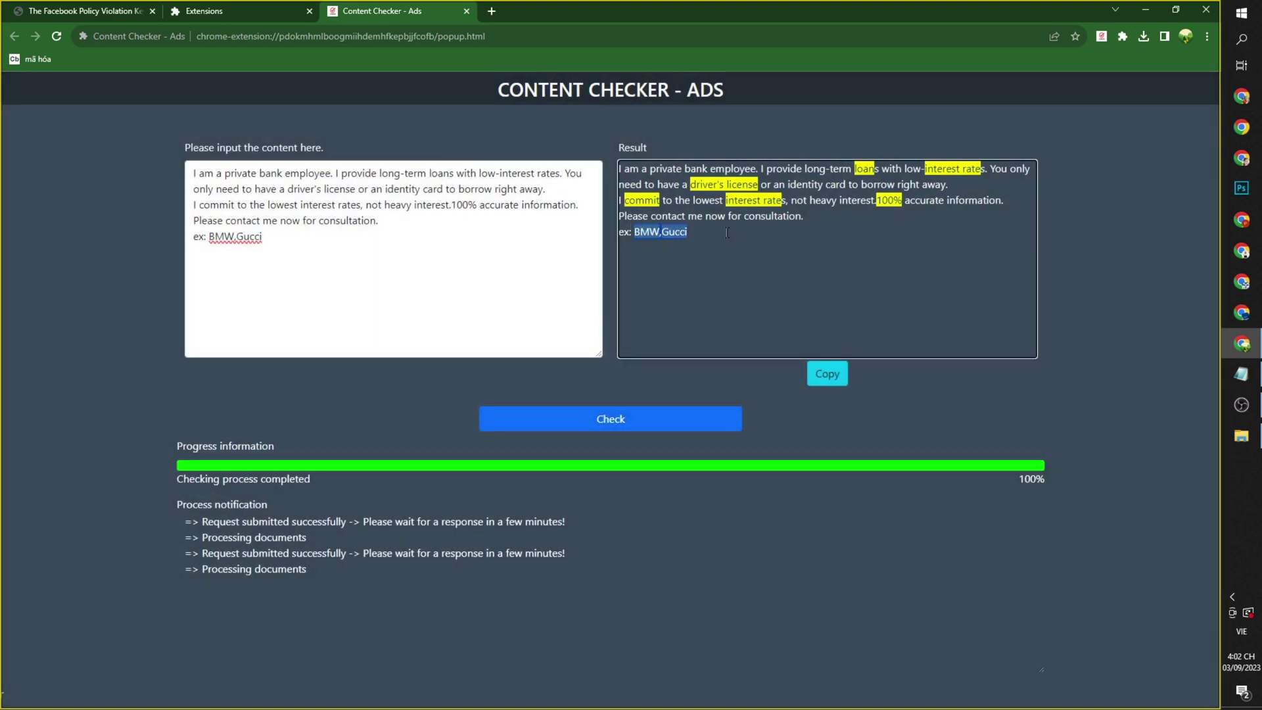
{"action": "left_click", "coordinate": [712, 208]}
{"action": "left_click_drag", "start_coordinate": [706, 236], "coordinate": [636, 233]}
{"action": "left_click", "coordinate": [722, 232]}
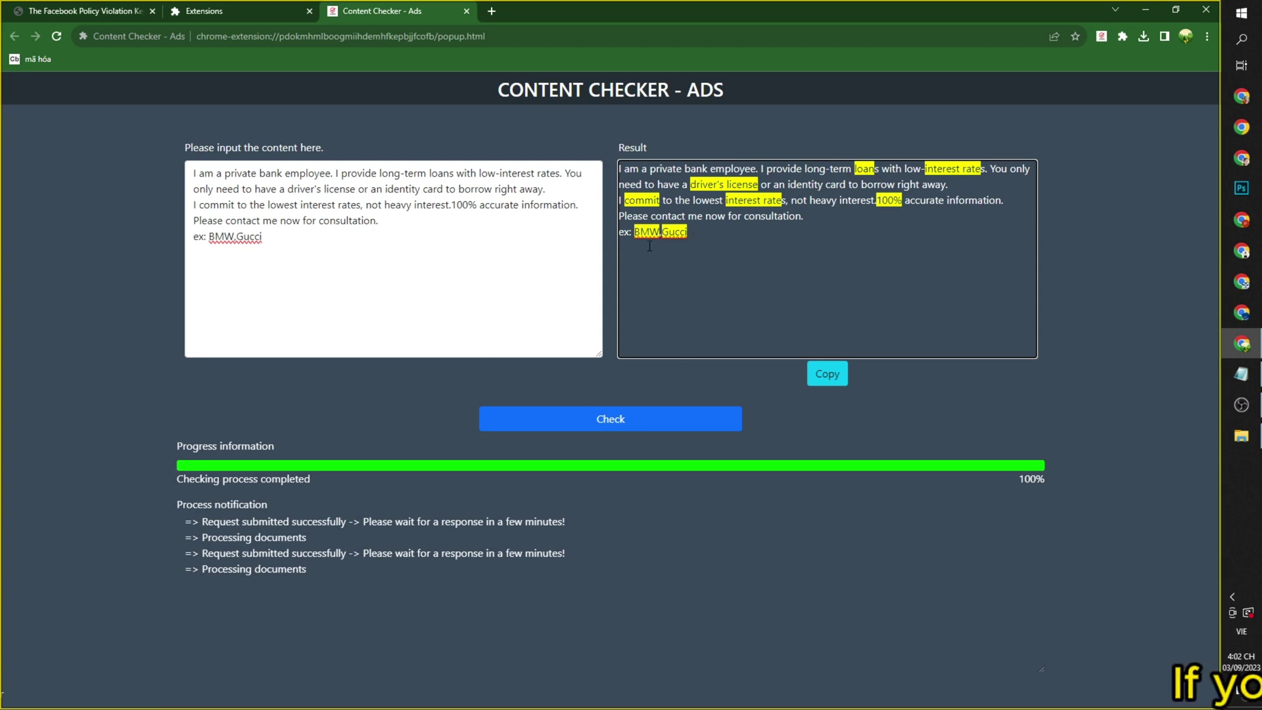
Return to the checker article in the first tab and browse the Meta Tools & Tricks category page.
{"action": "left_click", "coordinate": [103, 13]}
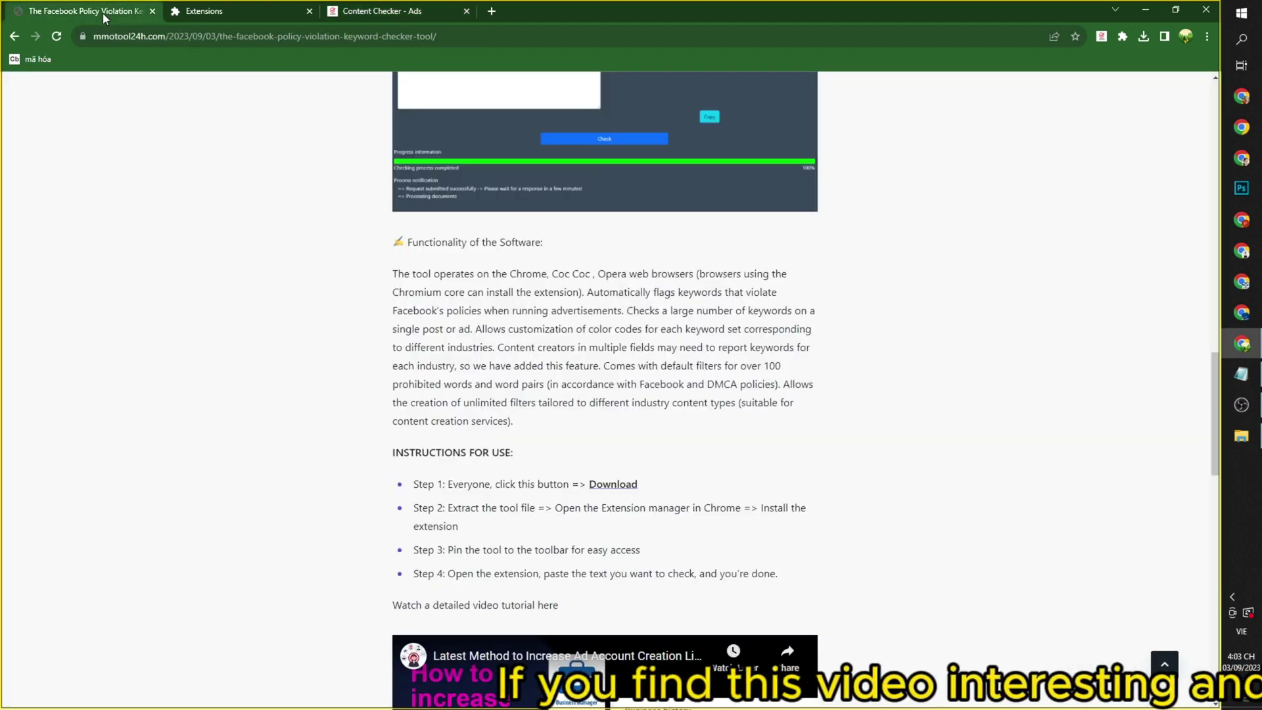
{"action": "scroll", "coordinate": [455, 252], "scroll_direction": "down", "scroll_amount": 5}
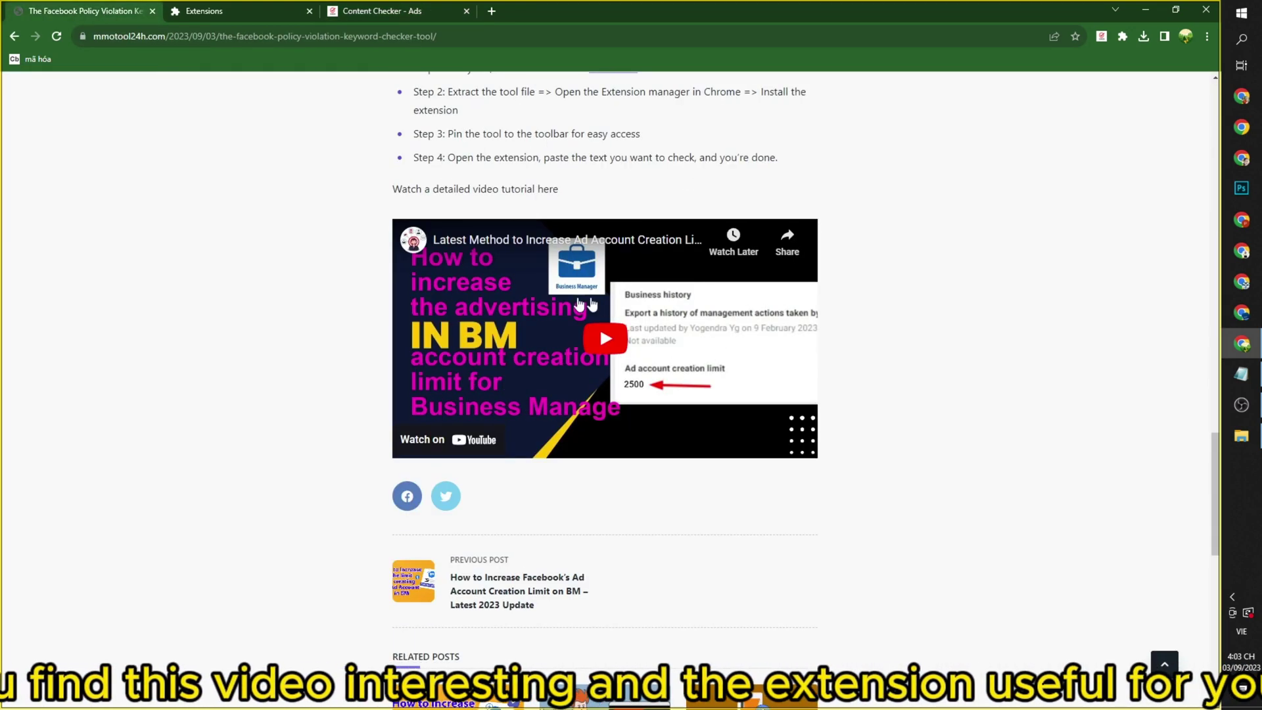
{"action": "scroll", "coordinate": [698, 358], "scroll_direction": "up", "scroll_amount": 10}
{"action": "scroll", "coordinate": [697, 353], "scroll_direction": "up", "scroll_amount": 9}
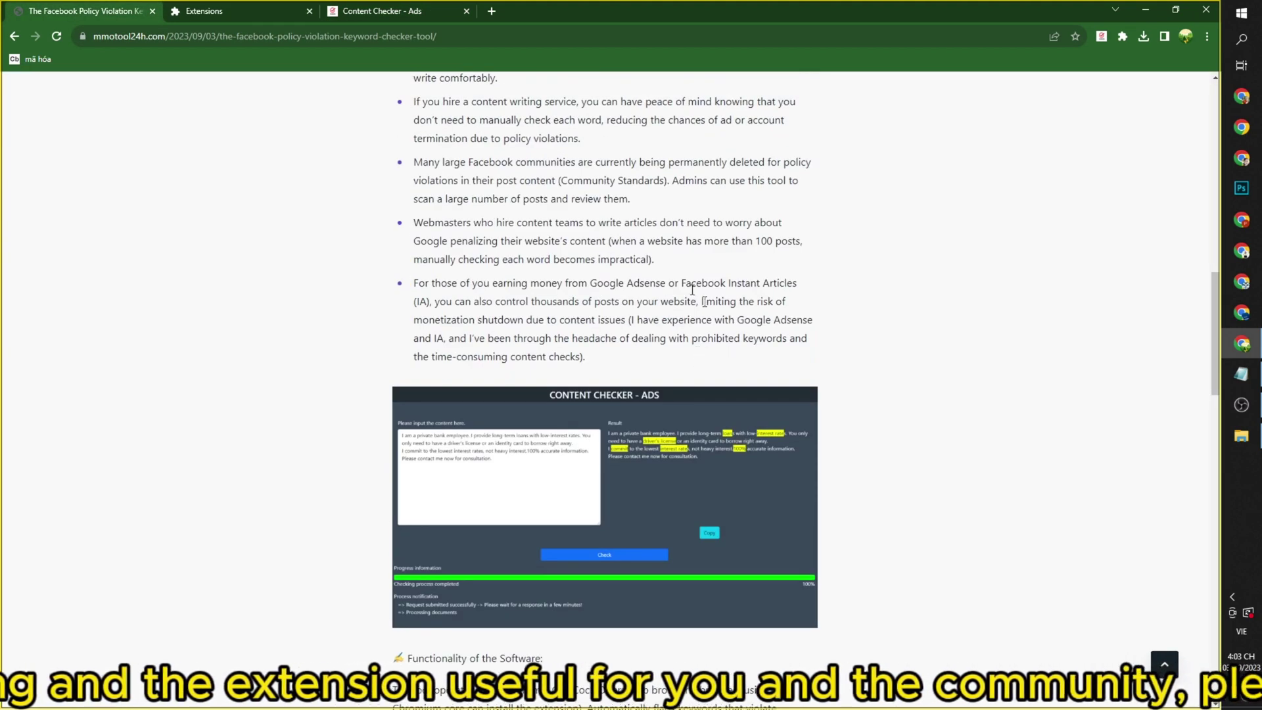
{"action": "left_click_drag", "start_coordinate": [394, 299], "coordinate": [558, 326]}
{"action": "scroll", "coordinate": [538, 309], "scroll_direction": "up", "scroll_amount": 8}
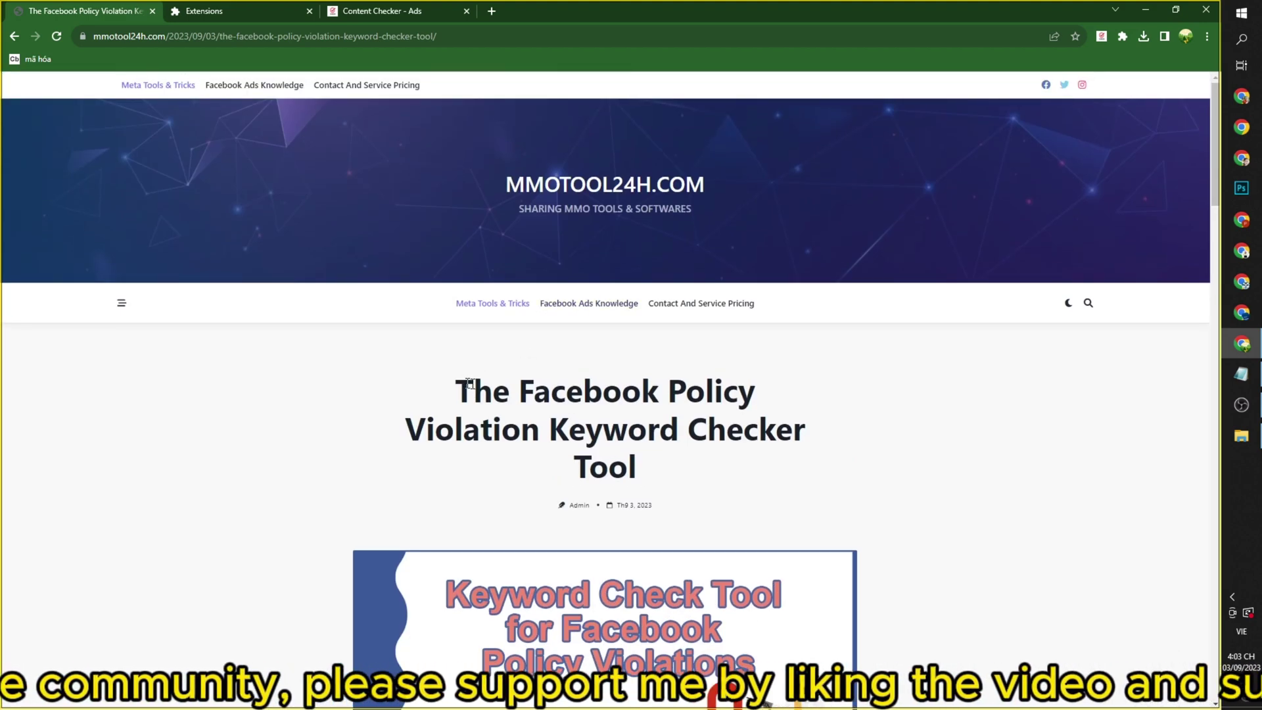
{"action": "left_click_drag", "start_coordinate": [469, 375], "coordinate": [754, 499]}
{"action": "left_click", "coordinate": [473, 305]}
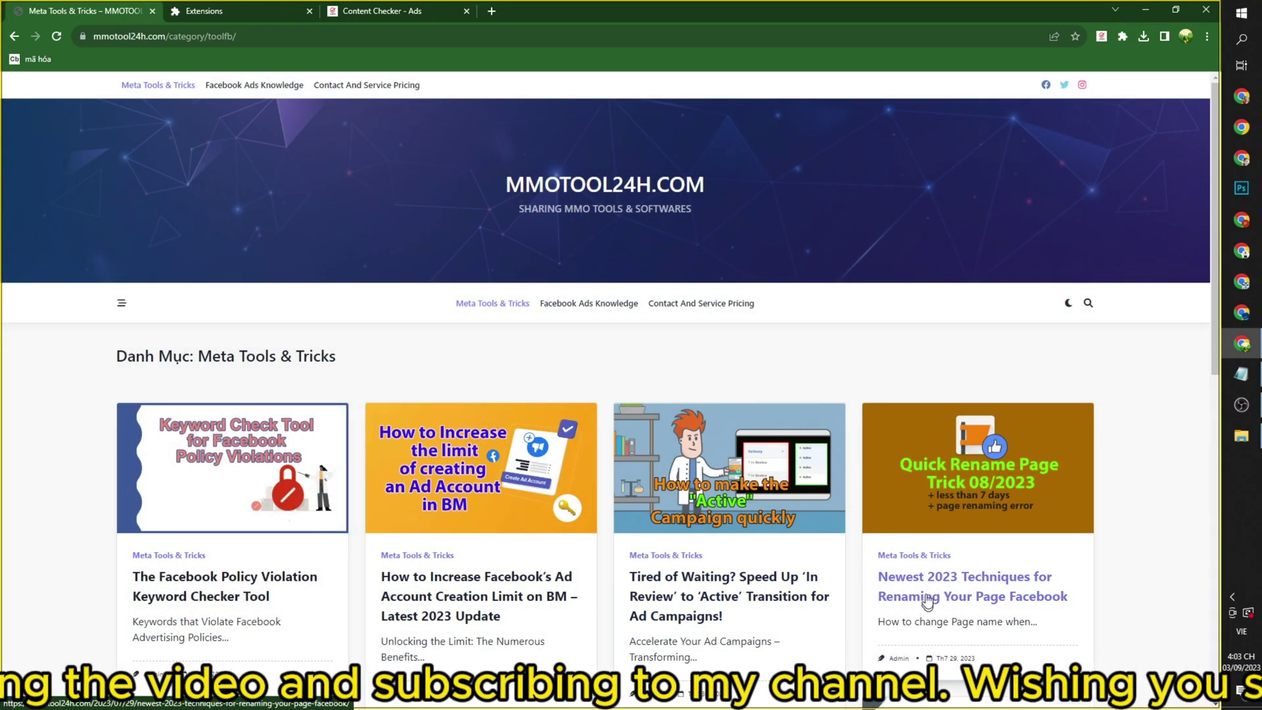
{"action": "scroll", "coordinate": [471, 505], "scroll_direction": "down", "scroll_amount": 6}
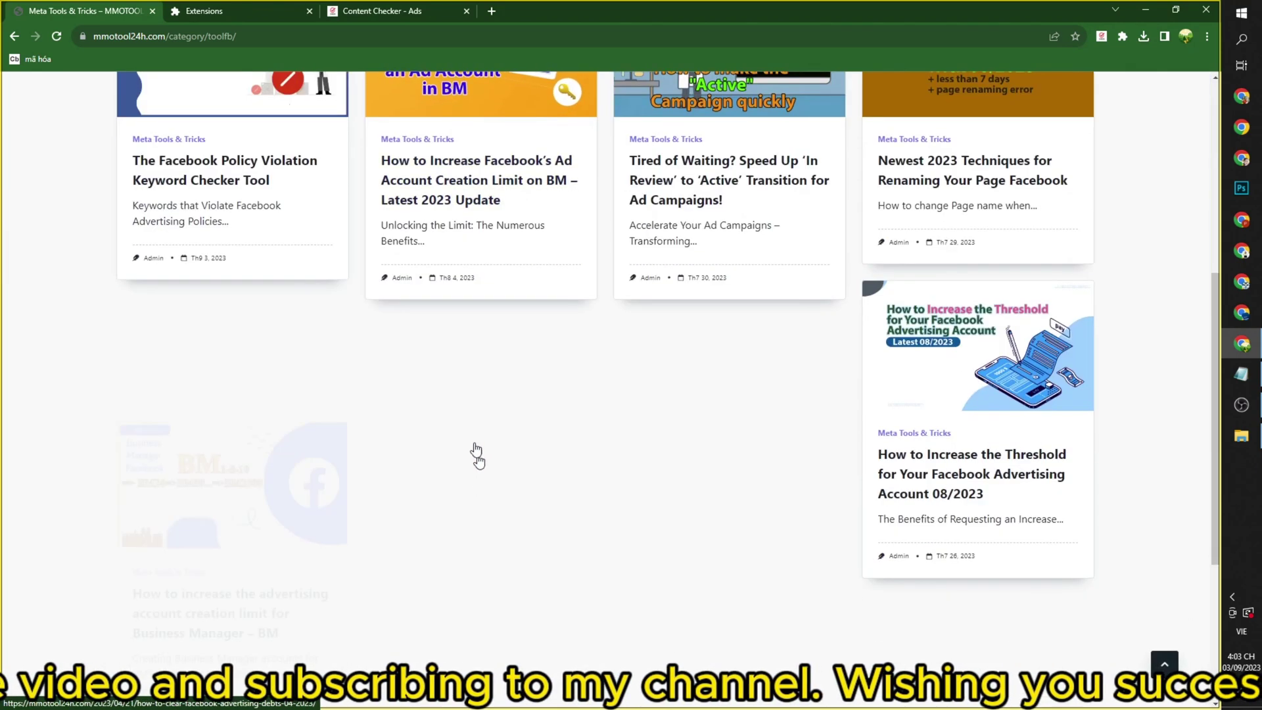